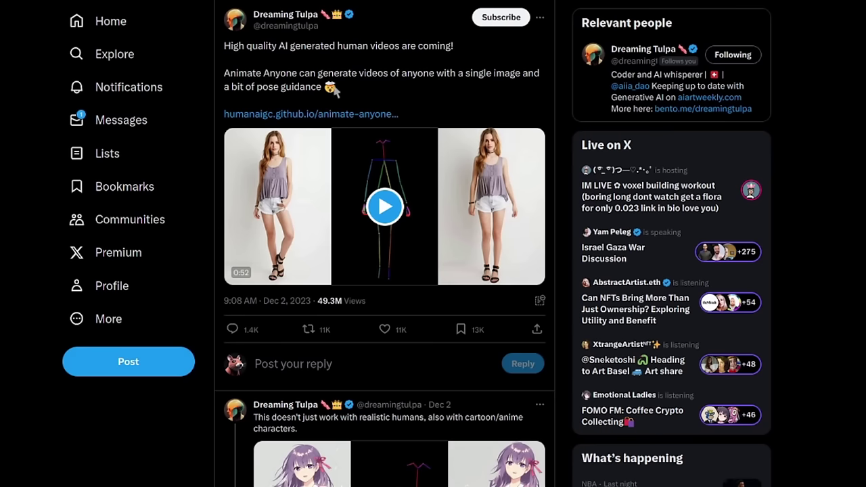
Step: Scroll down through the Animate Anyone tweet thread
{"action": "scroll", "coordinate": [363, 155], "scroll_direction": "down", "scroll_amount": 5}
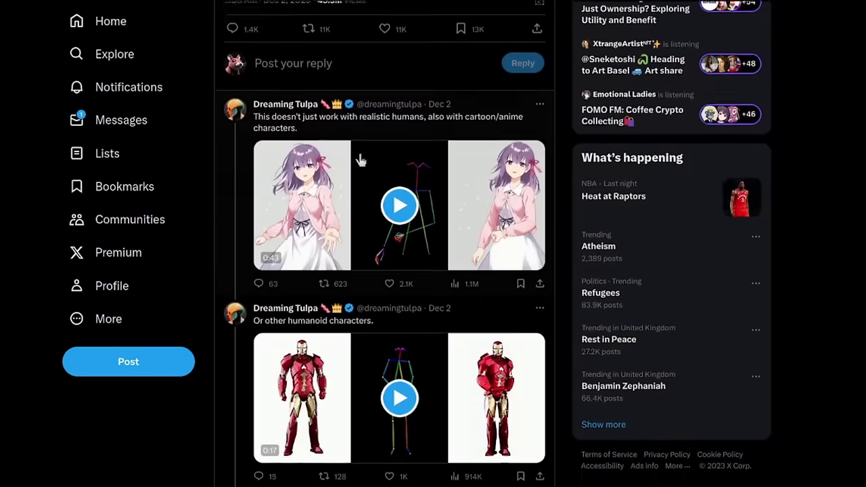
{"action": "scroll", "coordinate": [360, 159], "scroll_direction": "down", "scroll_amount": 4}
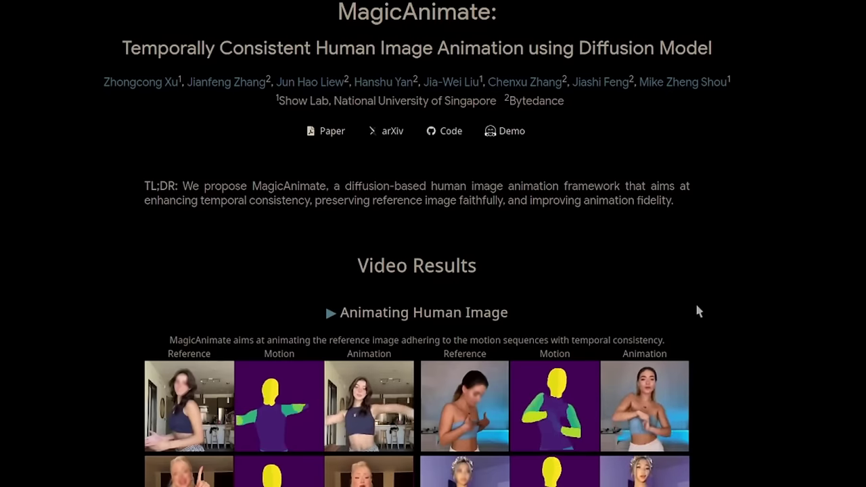
Step: Scroll into the MagicAnimate video results and dismiss an accidentally opened context menu
{"action": "scroll", "coordinate": [697, 309], "scroll_direction": "down", "scroll_amount": 1}
{"action": "scroll", "coordinate": [697, 309], "scroll_direction": "down", "scroll_amount": 3}
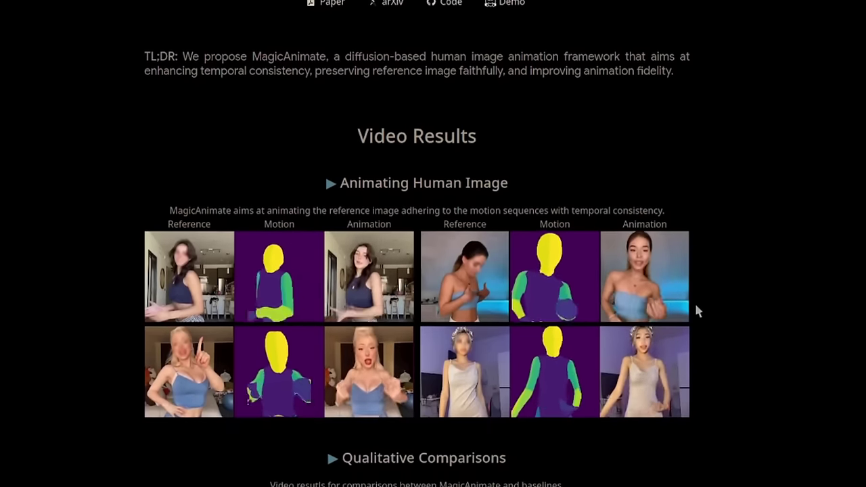
{"action": "right_click", "coordinate": [697, 308]}
{"action": "left_click", "coordinate": [648, 284]}
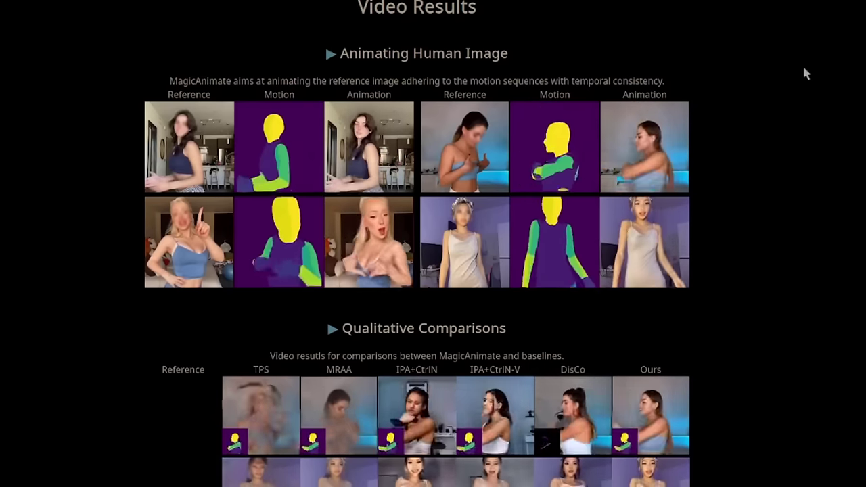
Step: Scroll past the remaining result grids down to the Pipeline diagram and caption
{"action": "scroll", "coordinate": [802, 65], "scroll_direction": "down", "scroll_amount": 4}
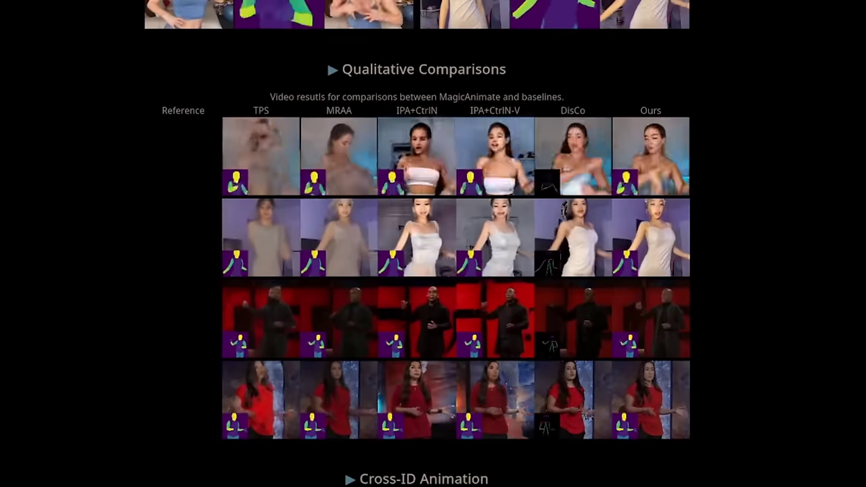
{"action": "scroll", "coordinate": [783, 175], "scroll_direction": "down", "scroll_amount": 6}
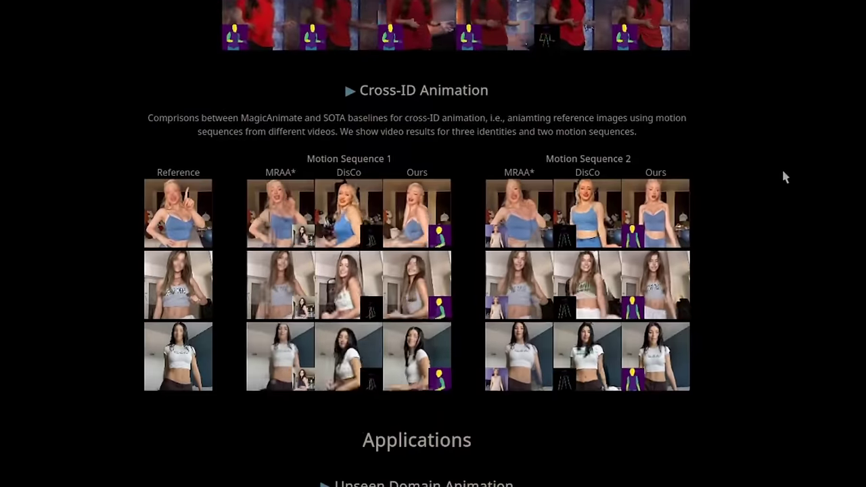
{"action": "scroll", "coordinate": [782, 177], "scroll_direction": "down", "scroll_amount": 1}
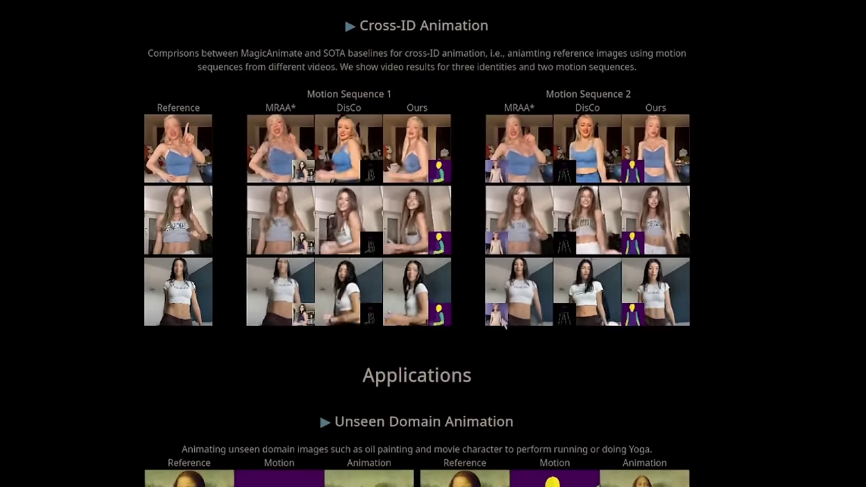
{"action": "scroll", "coordinate": [756, 284], "scroll_direction": "down", "scroll_amount": 3}
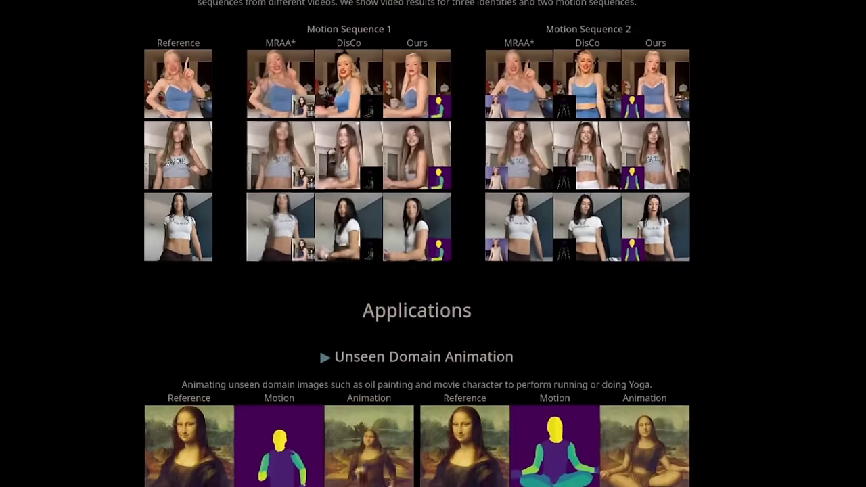
{"action": "scroll", "coordinate": [595, 199], "scroll_direction": "down", "scroll_amount": 2}
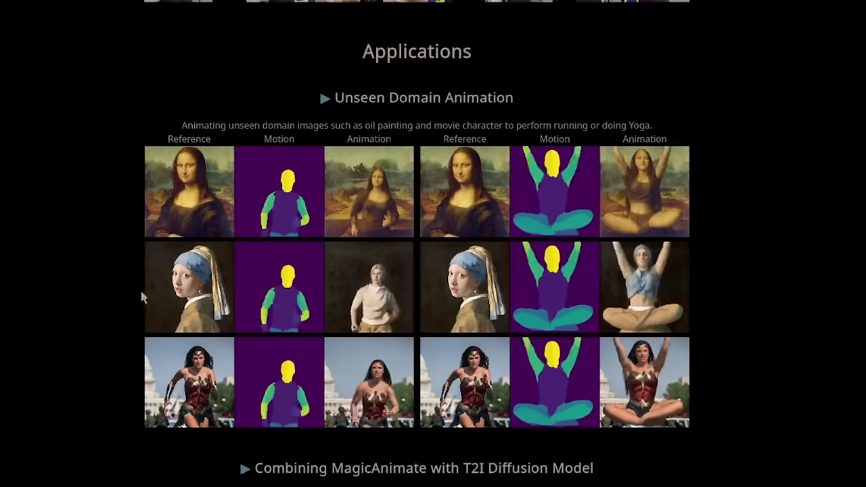
{"action": "scroll", "coordinate": [845, 274], "scroll_direction": "down", "scroll_amount": 8}
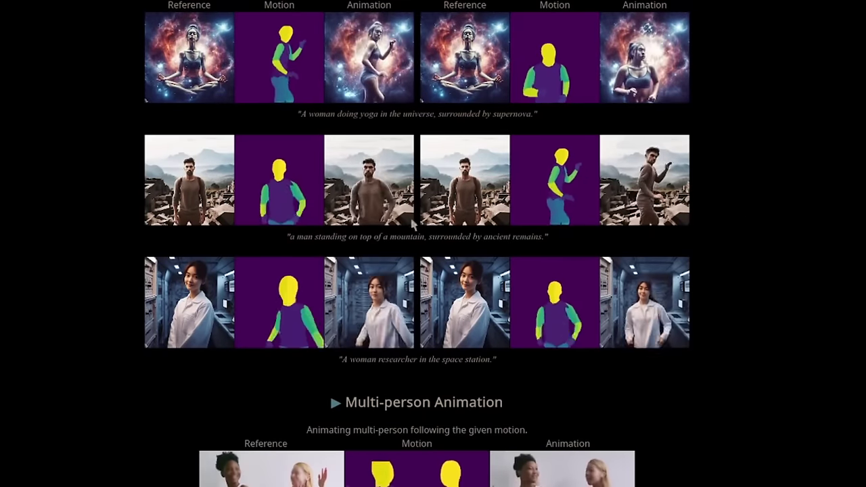
{"action": "scroll", "coordinate": [819, 341], "scroll_direction": "down", "scroll_amount": 4}
{"action": "scroll", "coordinate": [815, 339], "scroll_direction": "down", "scroll_amount": 5}
{"action": "scroll", "coordinate": [815, 341], "scroll_direction": "down", "scroll_amount": 2}
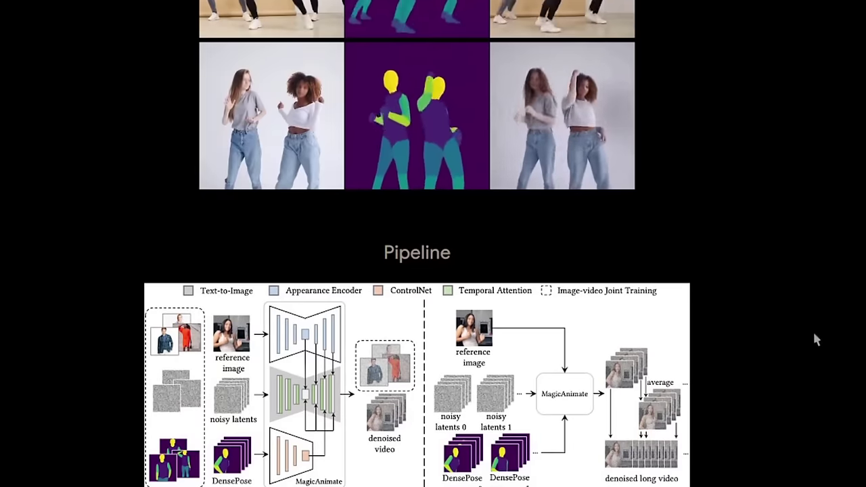
{"action": "scroll", "coordinate": [814, 339], "scroll_direction": "down", "scroll_amount": 2}
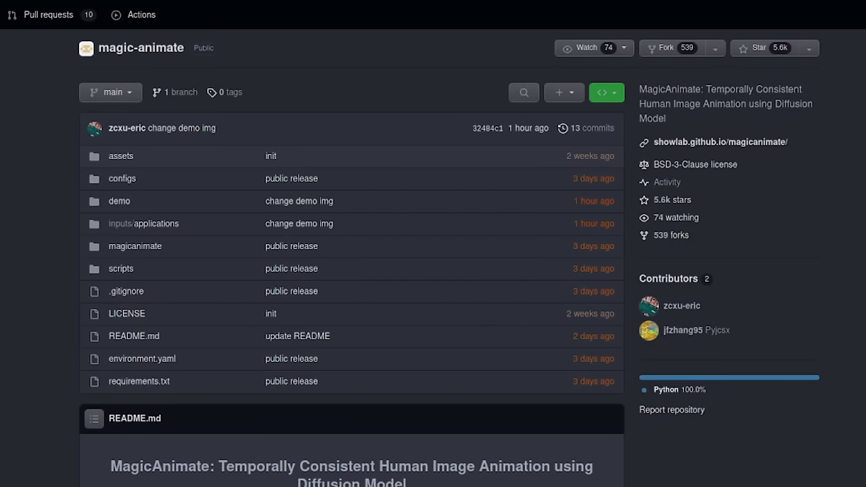
Step: Scroll the magic-animate README down to the Installation, Inference and Gradio Demo sections
{"action": "scroll", "coordinate": [377, 265], "scroll_direction": "down", "scroll_amount": 4}
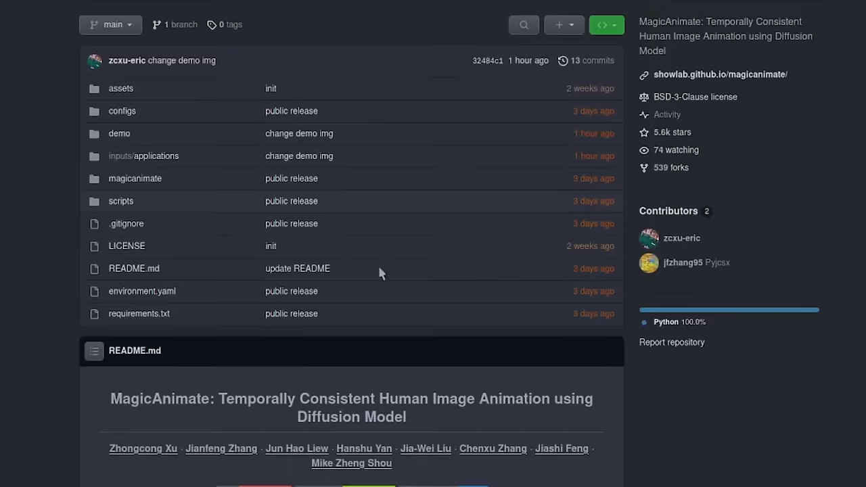
{"action": "scroll", "coordinate": [378, 271], "scroll_direction": "down", "scroll_amount": 1}
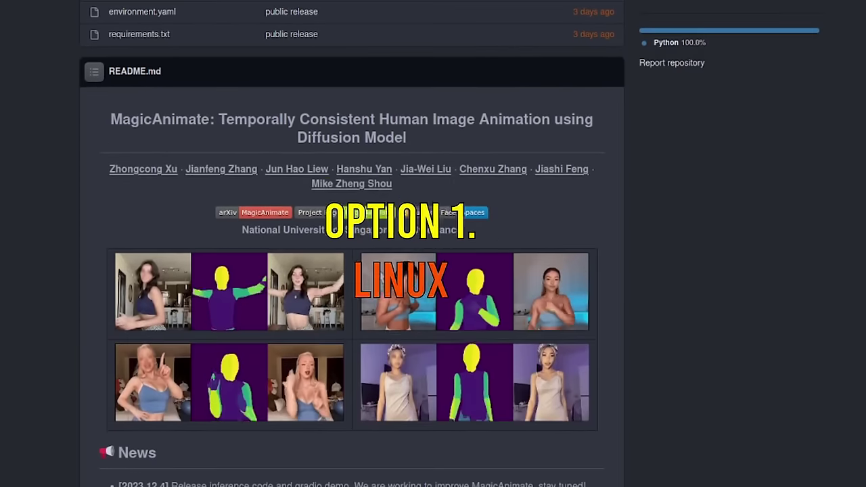
{"action": "scroll", "coordinate": [378, 271], "scroll_direction": "down", "scroll_amount": 2}
{"action": "scroll", "coordinate": [378, 283], "scroll_direction": "down", "scroll_amount": 6}
{"action": "scroll", "coordinate": [378, 283], "scroll_direction": "down", "scroll_amount": 1}
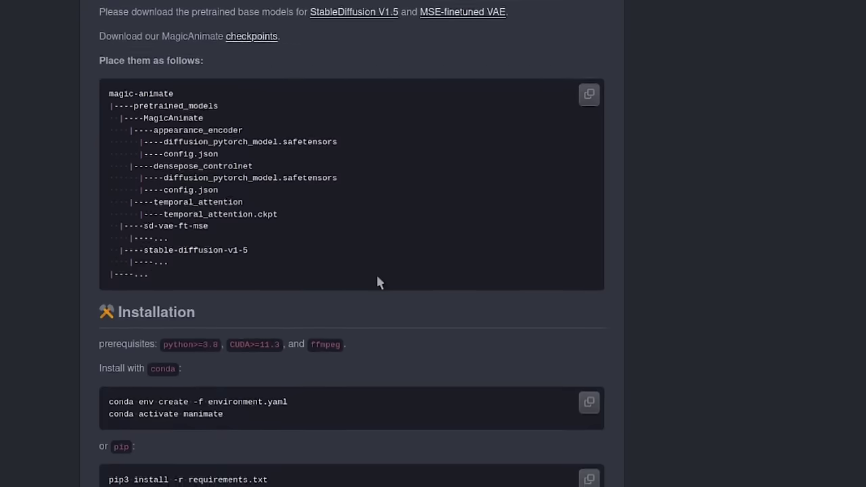
{"action": "scroll", "coordinate": [378, 282], "scroll_direction": "down", "scroll_amount": 4}
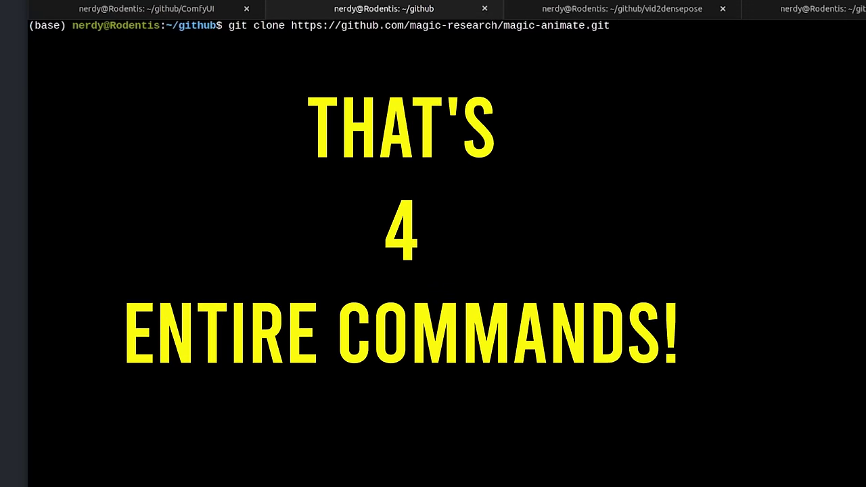
Step: Clone the magic-animate repository and change into the magic-animate/ folder
{"action": "key", "text": "Return"}
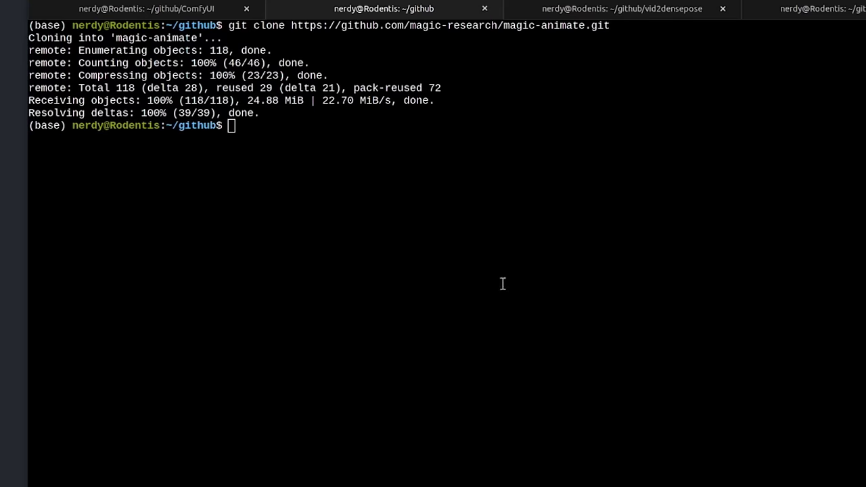
{"action": "right_click", "coordinate": [399, 272]}
{"action": "left_click", "coordinate": [408, 308]}
{"action": "key", "text": "Return"}
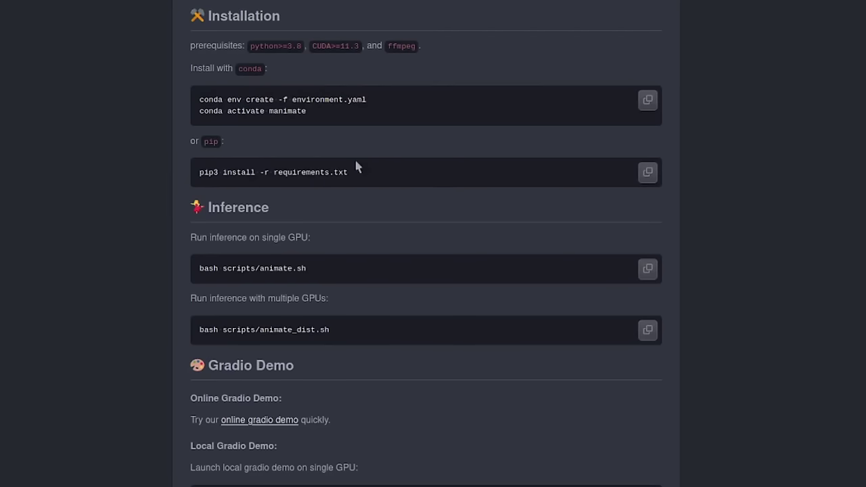
Step: Create the conda environment with 'conda env create -f environment.yaml'
{"action": "left_click_drag", "start_coordinate": [370, 101], "coordinate": [200, 100]}
{"action": "key", "text": "ctrl+c"}
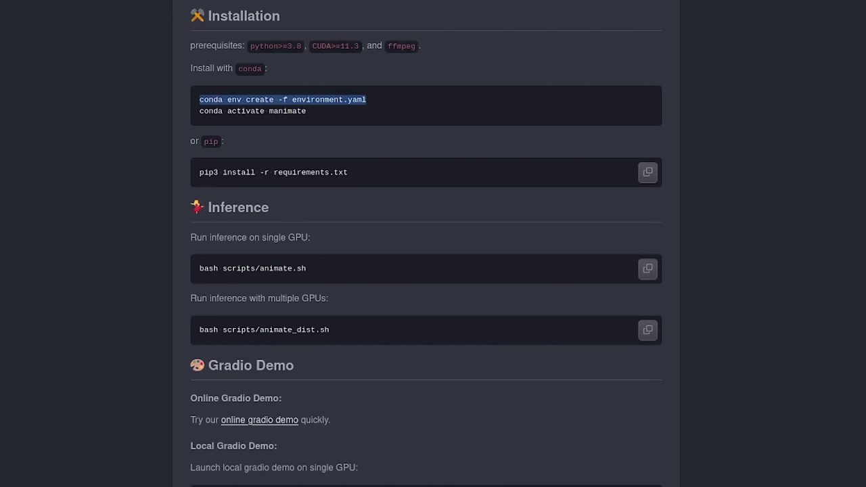
{"action": "right_click", "coordinate": [483, 180]}
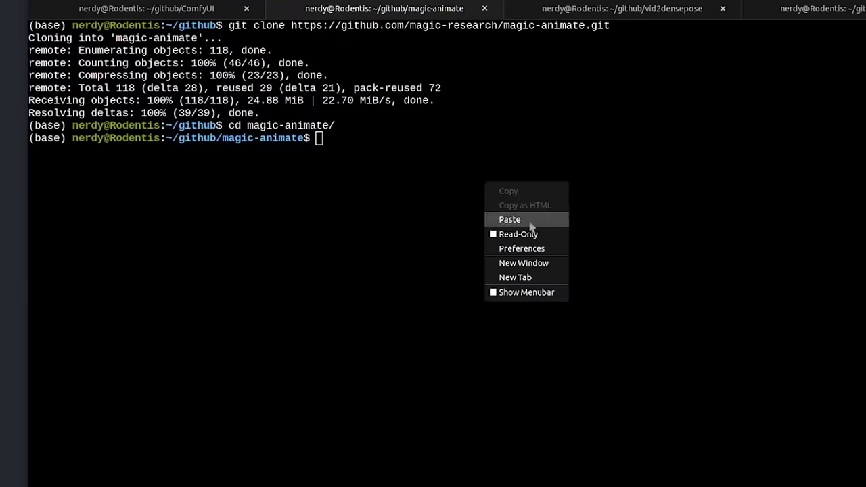
{"action": "left_click", "coordinate": [506, 219]}
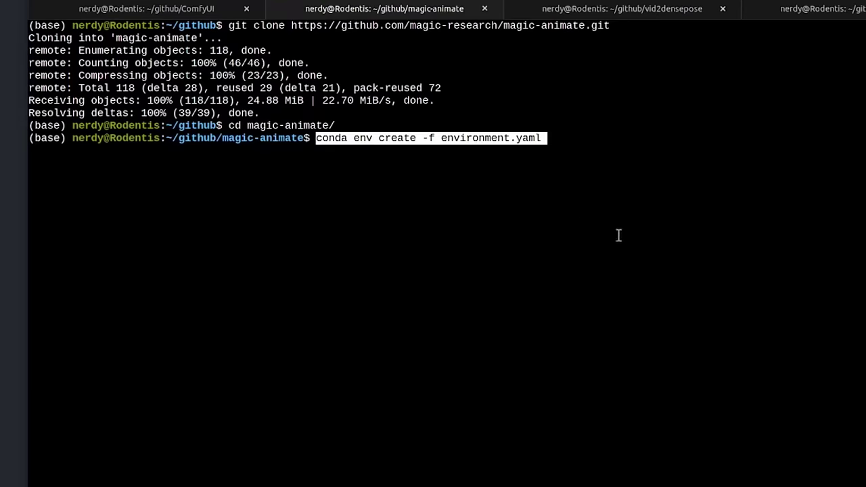
{"action": "key", "text": "Return"}
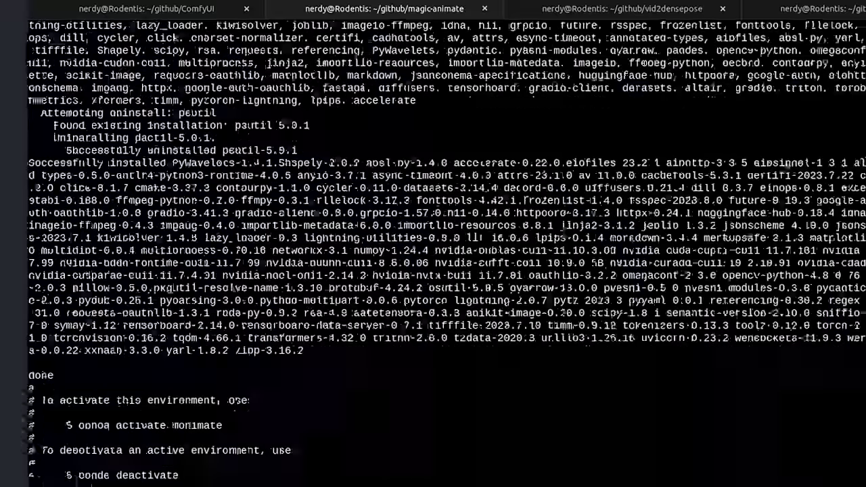
Step: Activate the manimate environment and paste 'sudo apt install git ffmpeg' at the prompt
{"action": "right_click", "coordinate": [434, 398]}
{"action": "key", "text": "Escape"}
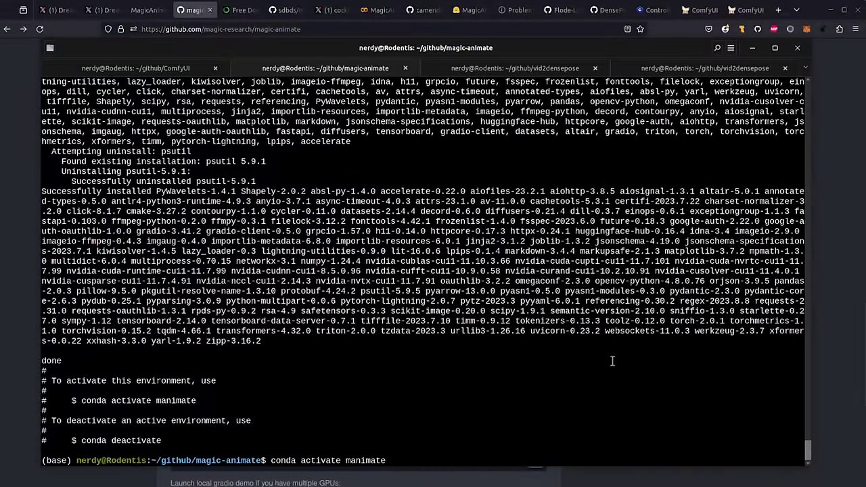
{"action": "key", "text": "Return"}
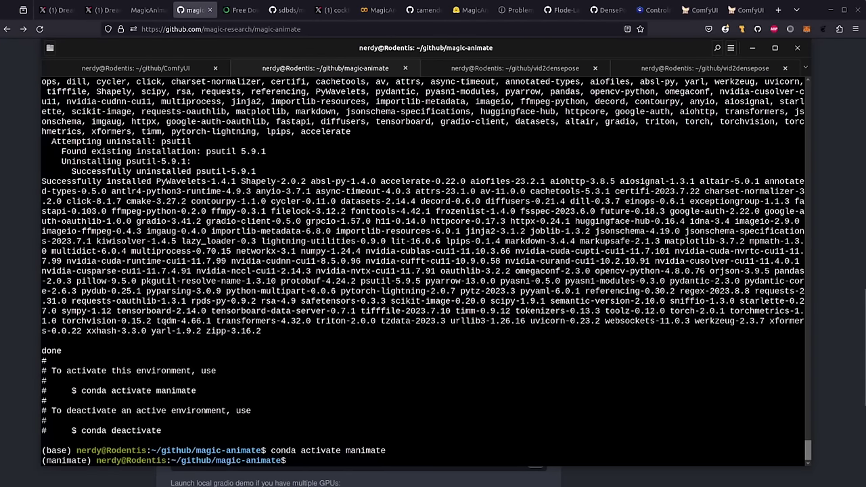
{"action": "type", "text": "sudo apt install git ffmpeg"}
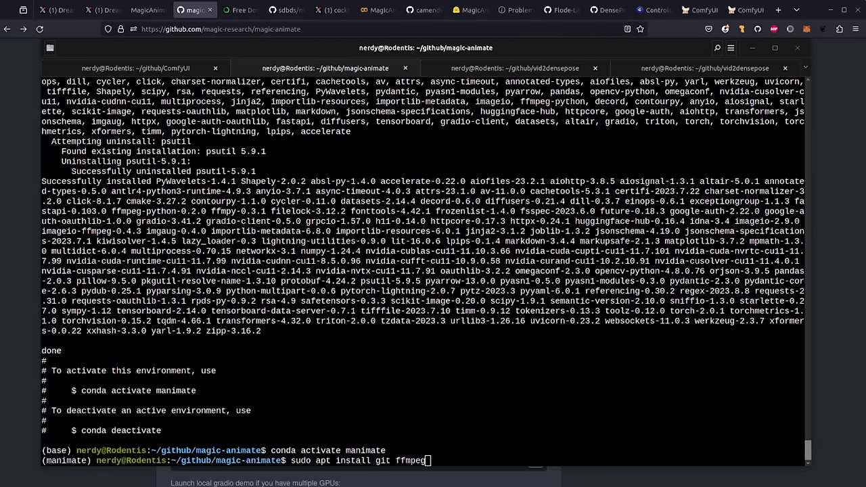
Step: View the Anaconda download page, then switch to the magic-animate-for-windows repository tab
{"action": "left_click", "coordinate": [240, 10]}
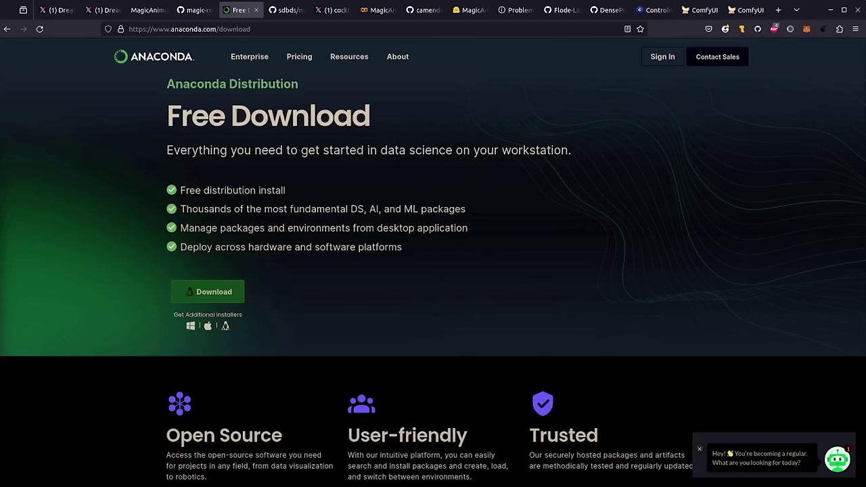
{"action": "key", "text": "ctrl+Tab"}
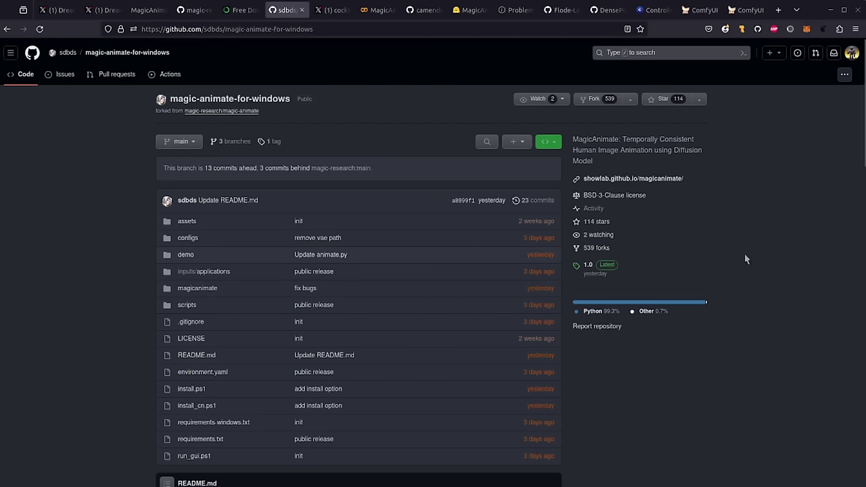
Step: Scroll the magic-animate-for-windows README, then move on to the X post about MagicAnimate
{"action": "scroll", "coordinate": [689, 313], "scroll_direction": "down", "scroll_amount": 2}
{"action": "scroll", "coordinate": [680, 318], "scroll_direction": "down", "scroll_amount": 10}
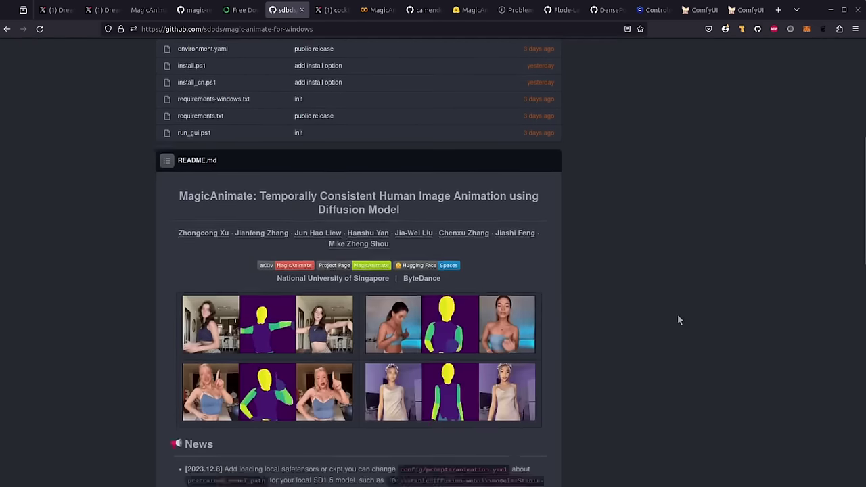
{"action": "scroll", "coordinate": [674, 318], "scroll_direction": "down", "scroll_amount": 2}
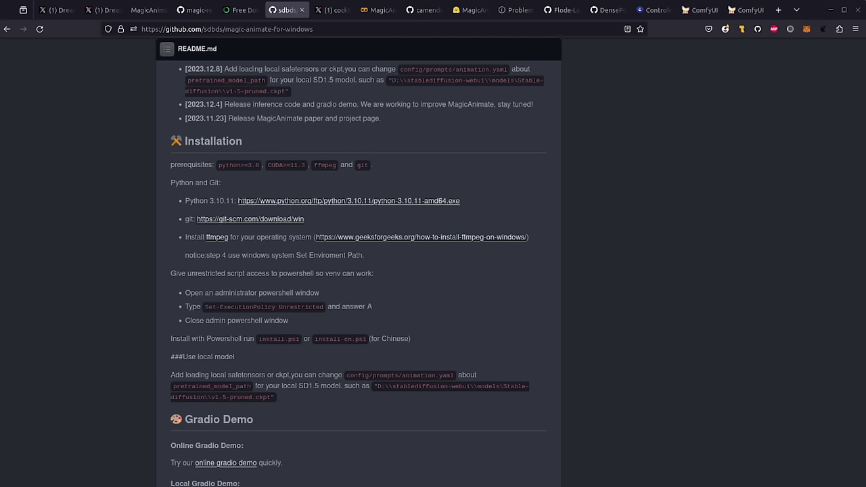
{"action": "key", "text": "ctrl+Tab"}
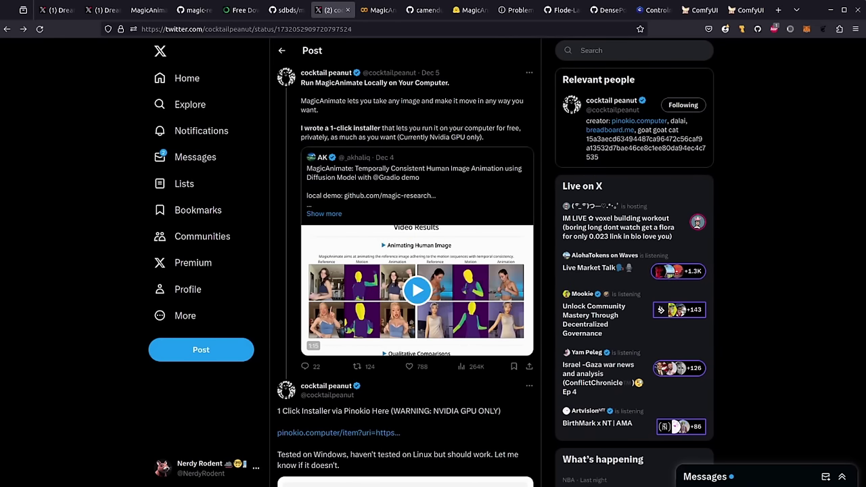
Step: Switch from the X post to the next tab, the MagicAnimate notebook/Space
{"action": "key", "text": "ctrl+Tab"}
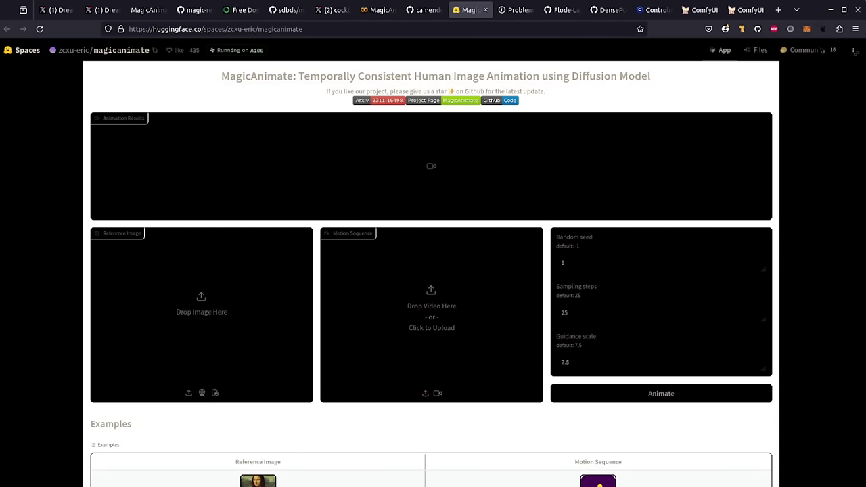
Step: Scroll briefly over the Hugging Face MagicAnimate Space page
{"action": "scroll", "coordinate": [447, 276], "scroll_direction": "down", "scroll_amount": 2}
{"action": "scroll", "coordinate": [446, 280], "scroll_direction": "up", "scroll_amount": 2}
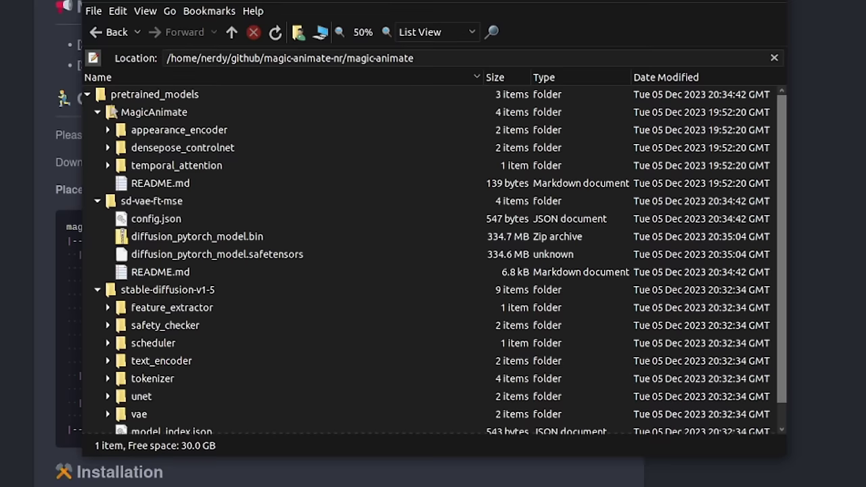
Step: Collapse the MagicAnimate, sd-vae-ft-mse and stable-diffusion-v1-5 folders and open configs/prompts/animation.yaml
{"action": "left_click", "coordinate": [97, 111]}
{"action": "left_click", "coordinate": [97, 130]}
{"action": "left_click", "coordinate": [97, 148]}
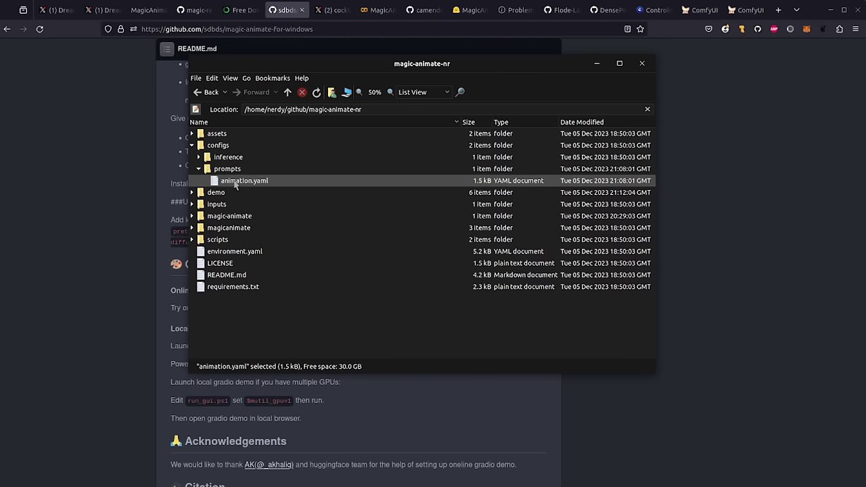
{"action": "double_click", "coordinate": [236, 184]}
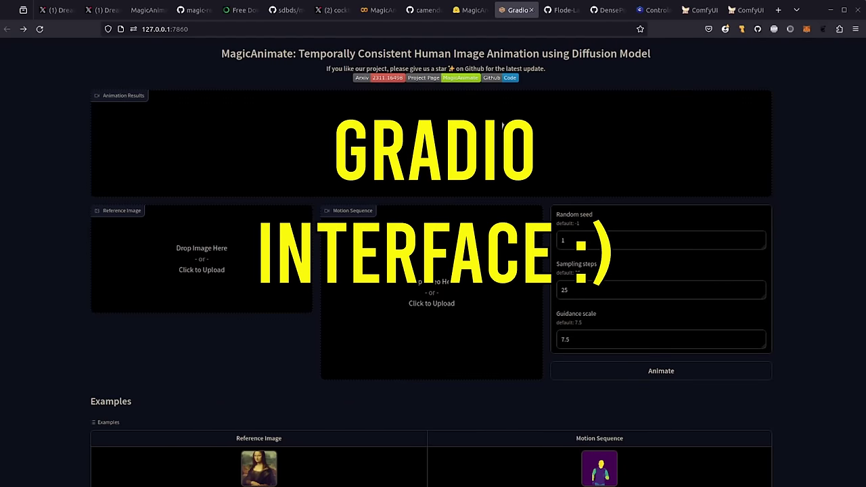
Step: Load the second example motion, set the winged warrior as reference image, and generate the animation
{"action": "scroll", "coordinate": [361, 305], "scroll_direction": "down", "scroll_amount": 3}
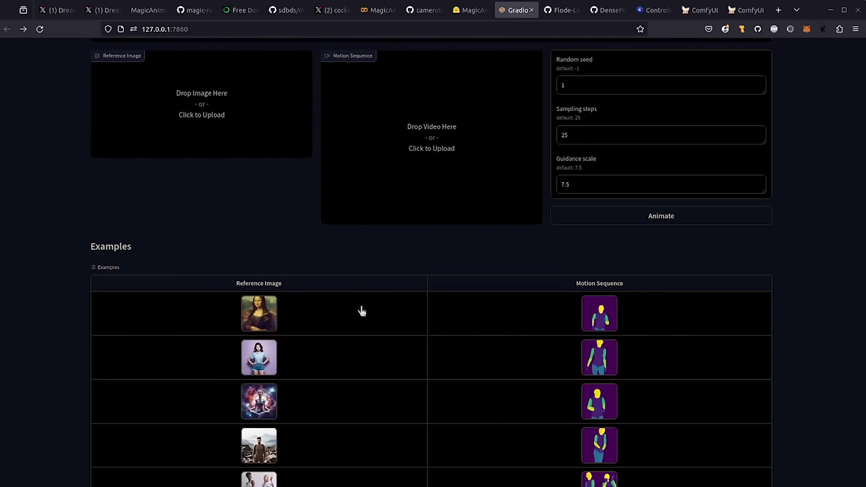
{"action": "left_click", "coordinate": [361, 362]}
{"action": "scroll", "coordinate": [710, 234], "scroll_direction": "up", "scroll_amount": 3}
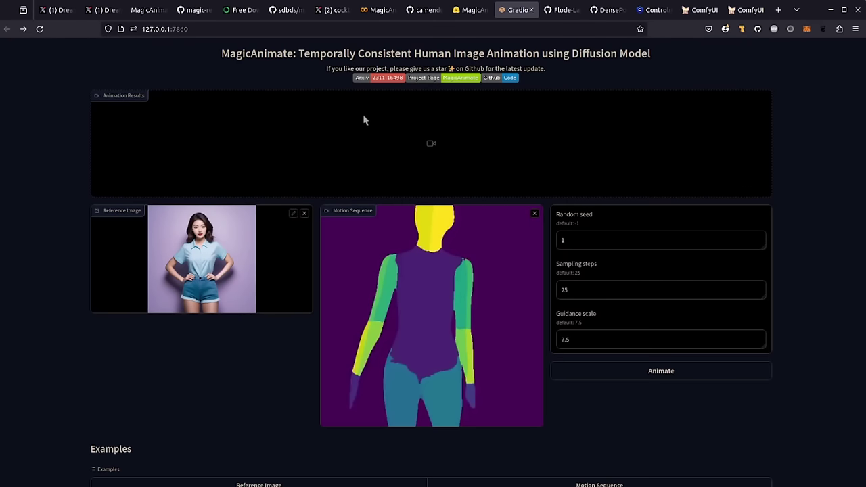
{"action": "mouse_move", "coordinate": [429, 304]}
{"action": "left_click_drag", "start_coordinate": [865, 203], "coordinate": [194, 257]}
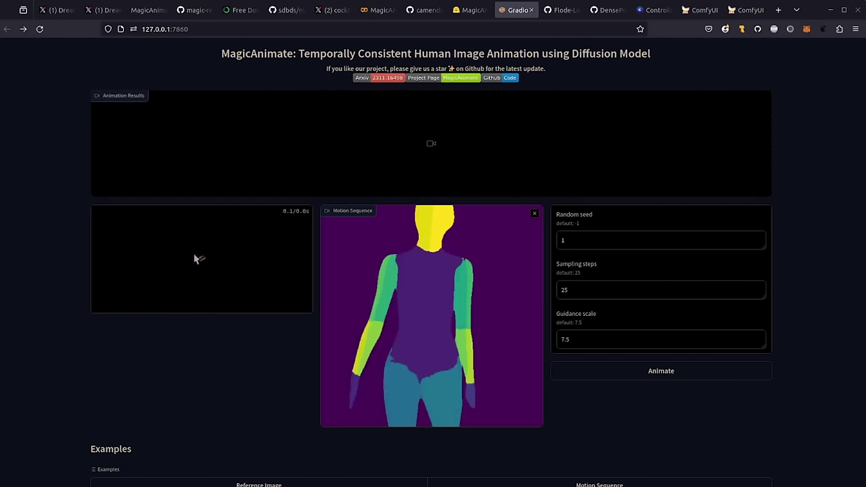
{"action": "left_click", "coordinate": [654, 371]}
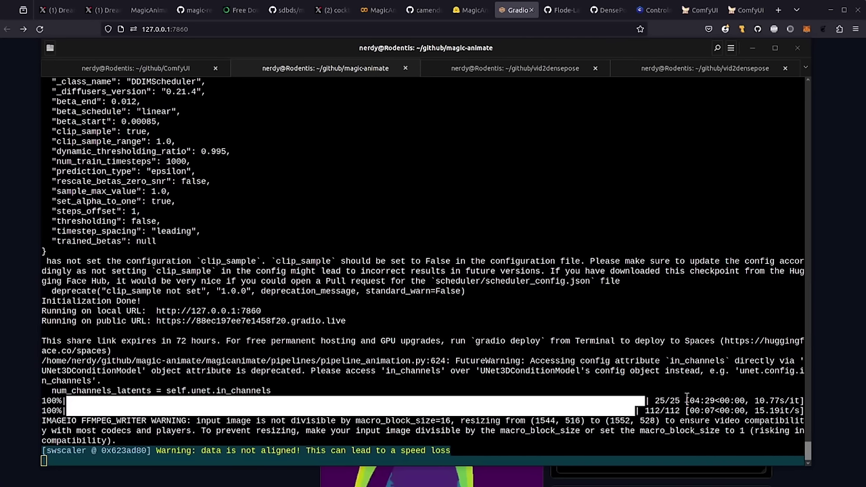
{"action": "left_click", "coordinate": [519, 12]}
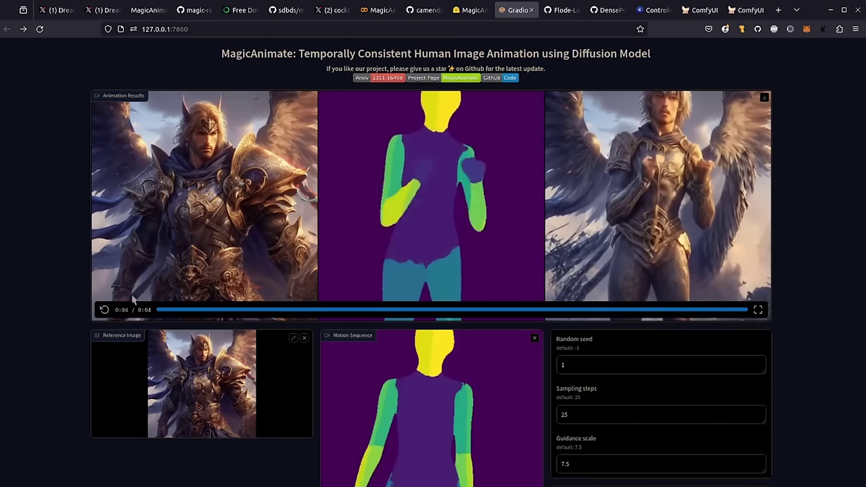
{"action": "left_click", "coordinate": [104, 310]}
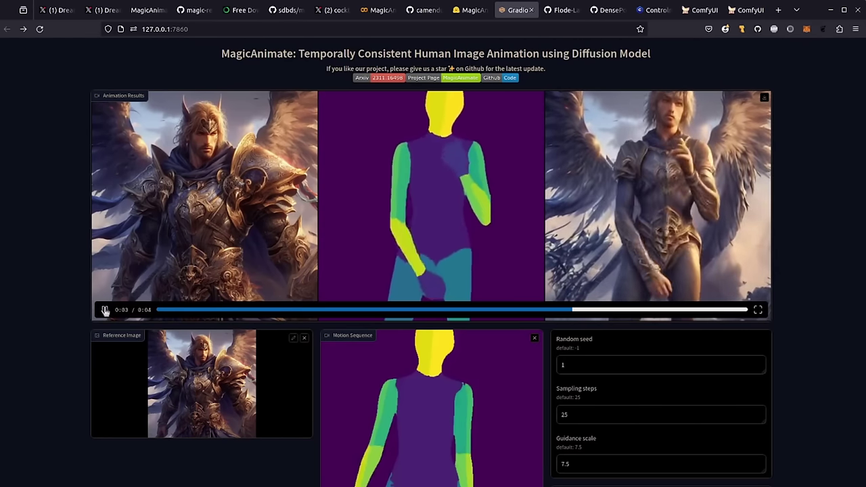
{"action": "left_click", "coordinate": [104, 309]}
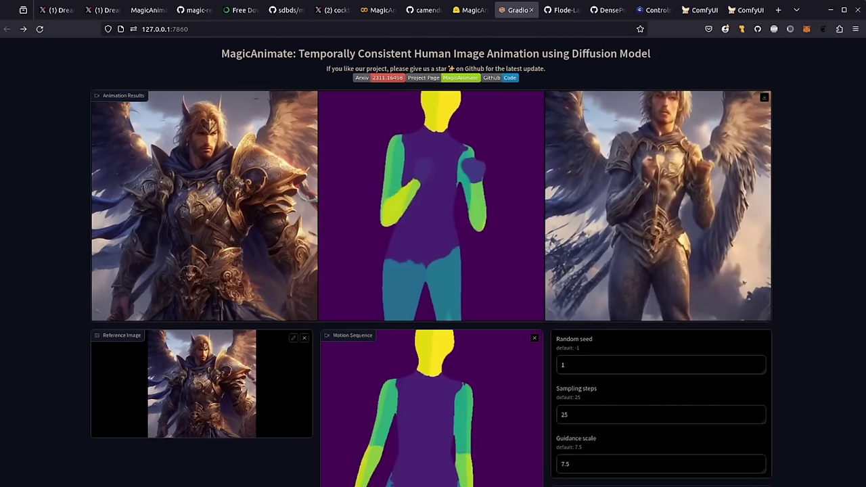
Step: Load the first example's motion, use the bearded man's face photo as reference, and replay the result
{"action": "scroll", "coordinate": [667, 336], "scroll_direction": "down", "scroll_amount": 5}
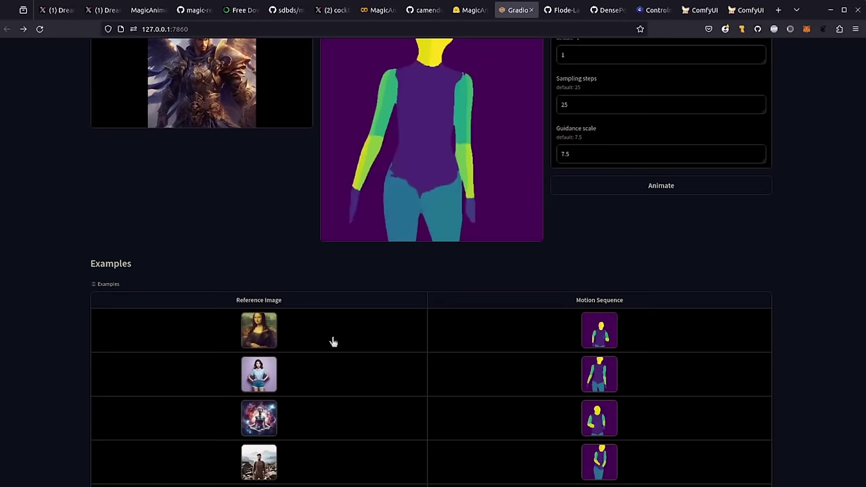
{"action": "left_click", "coordinate": [321, 334]}
{"action": "scroll", "coordinate": [790, 300], "scroll_direction": "up", "scroll_amount": 5}
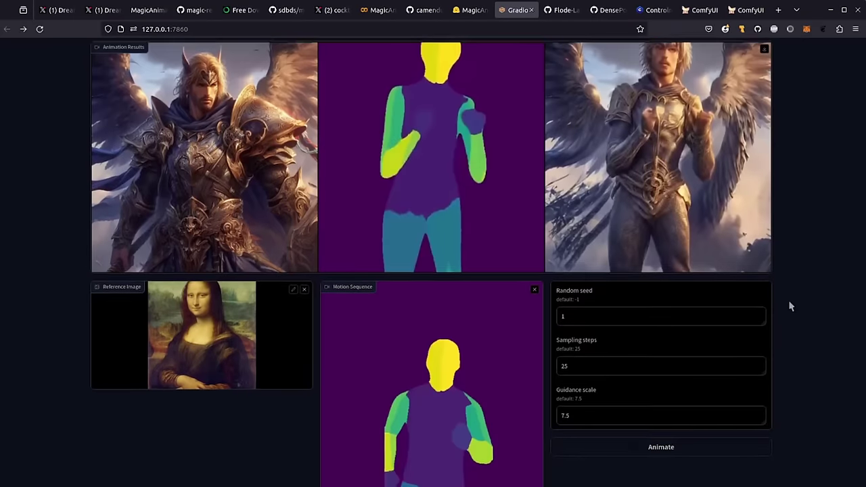
{"action": "left_click_drag", "start_coordinate": [865, 68], "coordinate": [223, 376]}
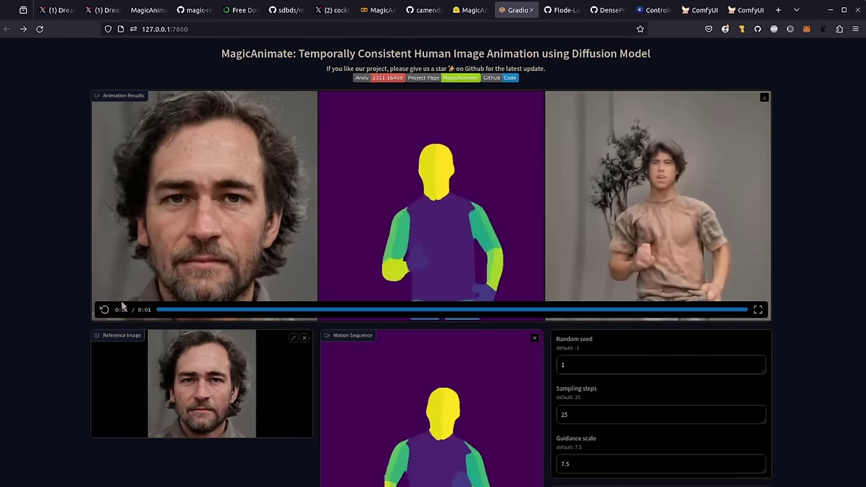
{"action": "left_click", "coordinate": [104, 309]}
Step: Animate the woman in the patterned skirt with the same dance motion and replay her result twice
{"action": "left_click_drag", "start_coordinate": [545, 116], "coordinate": [198, 386]}
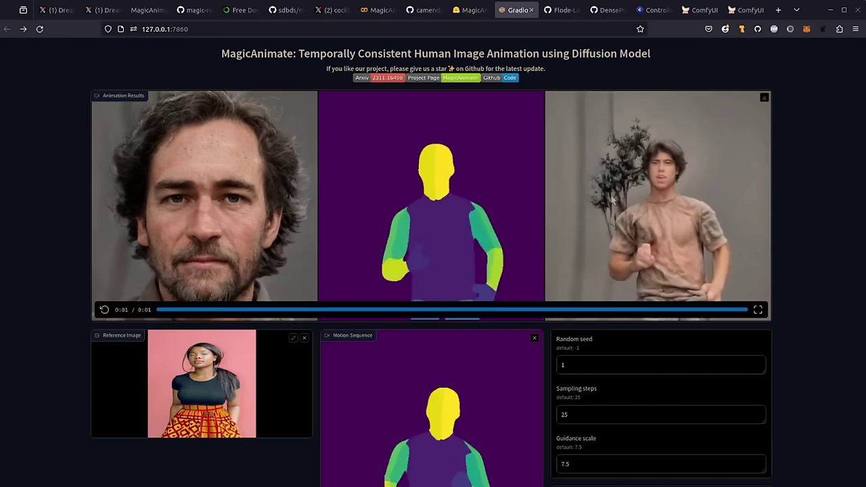
{"action": "scroll", "coordinate": [604, 209], "scroll_direction": "down", "scroll_amount": 3}
{"action": "left_click", "coordinate": [648, 399]}
{"action": "scroll", "coordinate": [812, 277], "scroll_direction": "up", "scroll_amount": 3}
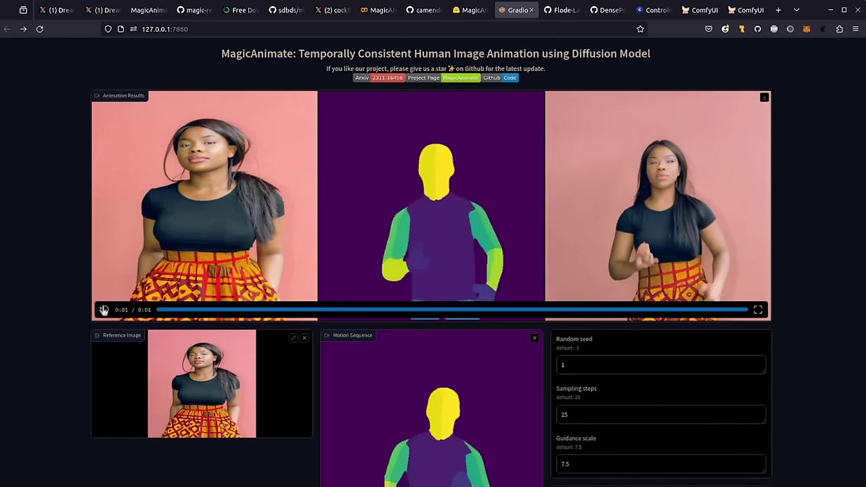
{"action": "left_click", "coordinate": [104, 309]}
{"action": "left_click", "coordinate": [103, 309]}
Step: Remove the Motion Sequence video from the MagicAnimate demo
{"action": "scroll", "coordinate": [530, 282], "scroll_direction": "down", "scroll_amount": 1}
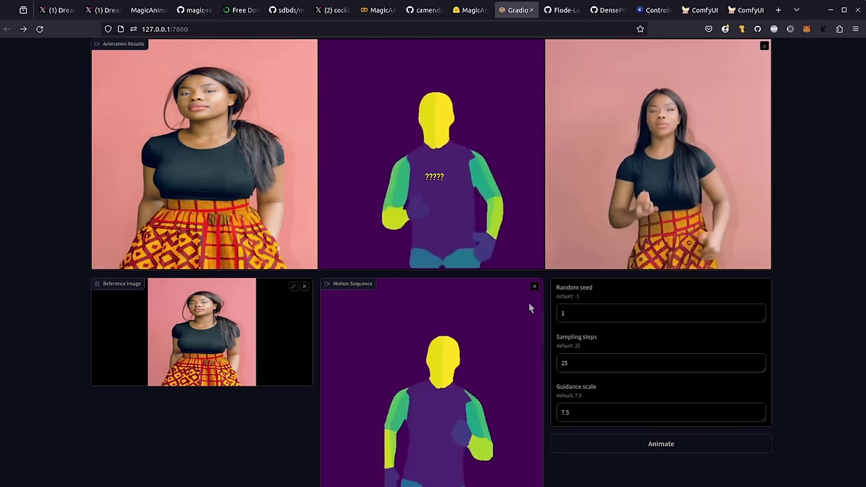
{"action": "left_click", "coordinate": [534, 286]}
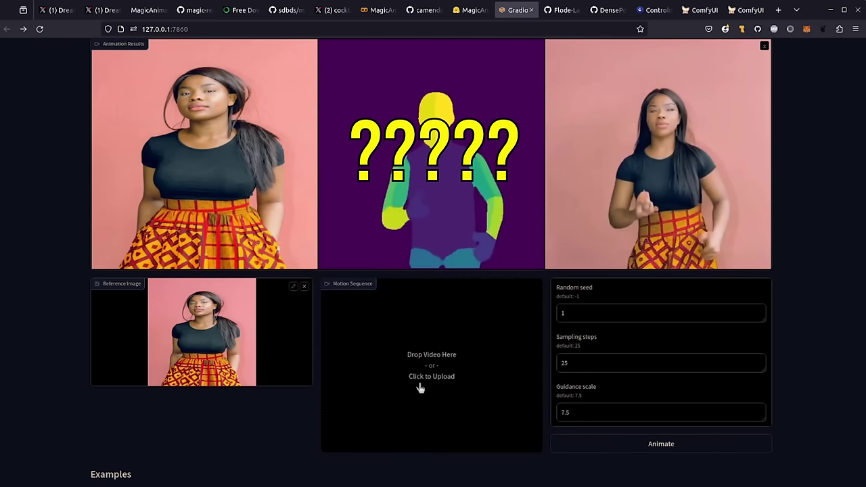
{"action": "scroll", "coordinate": [504, 379], "scroll_direction": "up", "scroll_amount": 1}
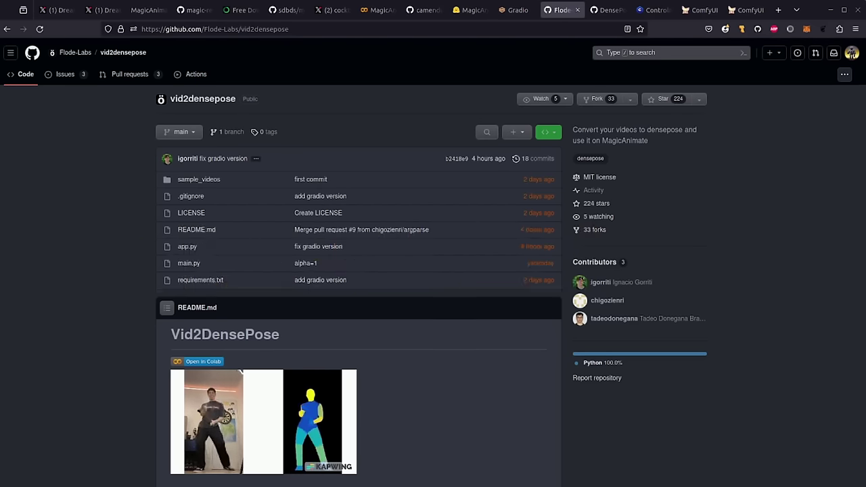
Step: Scroll the vid2densepose README down to the Gradio 'python app.py' section
{"action": "scroll", "coordinate": [240, 371], "scroll_direction": "down", "scroll_amount": 5}
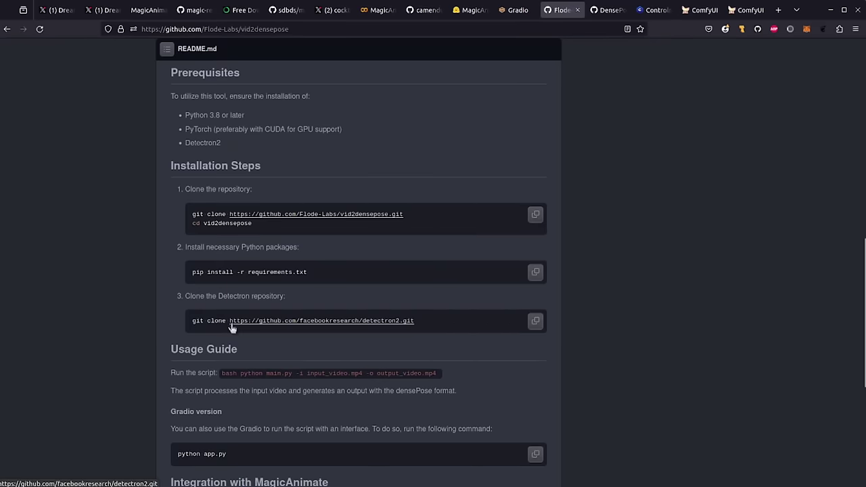
{"action": "scroll", "coordinate": [249, 257], "scroll_direction": "down", "scroll_amount": 5}
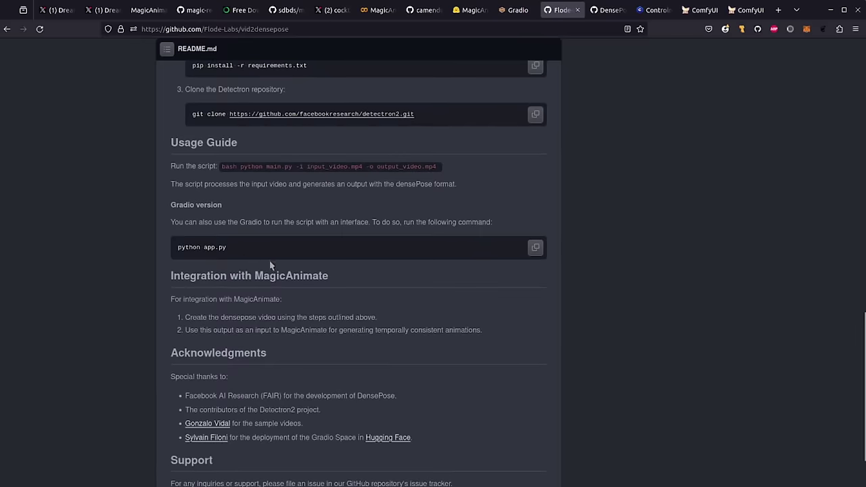
Step: Copy and run 'python app.py' in the terminal, then open the local Gradio URL in Firefox
{"action": "left_click", "coordinate": [535, 248]}
{"action": "key", "text": "alt+Tab"}
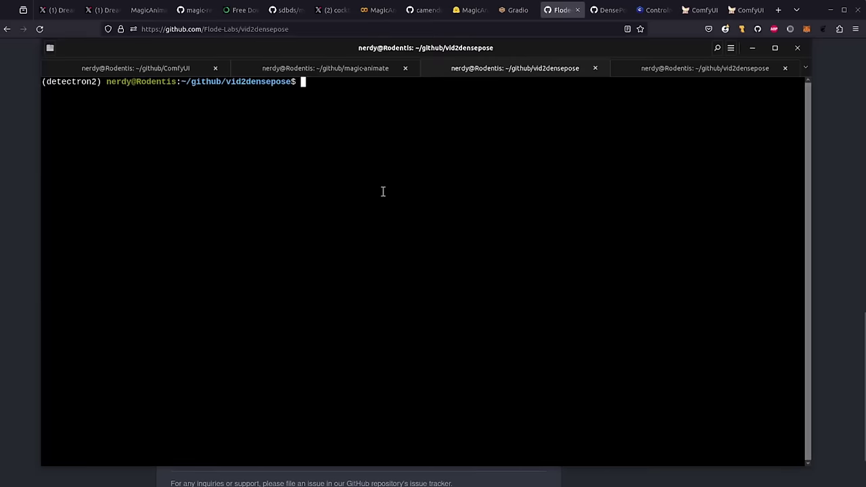
{"action": "right_click", "coordinate": [382, 198]}
{"action": "left_click", "coordinate": [413, 226]}
{"action": "key", "text": "Return"}
{"action": "right_click", "coordinate": [193, 94]}
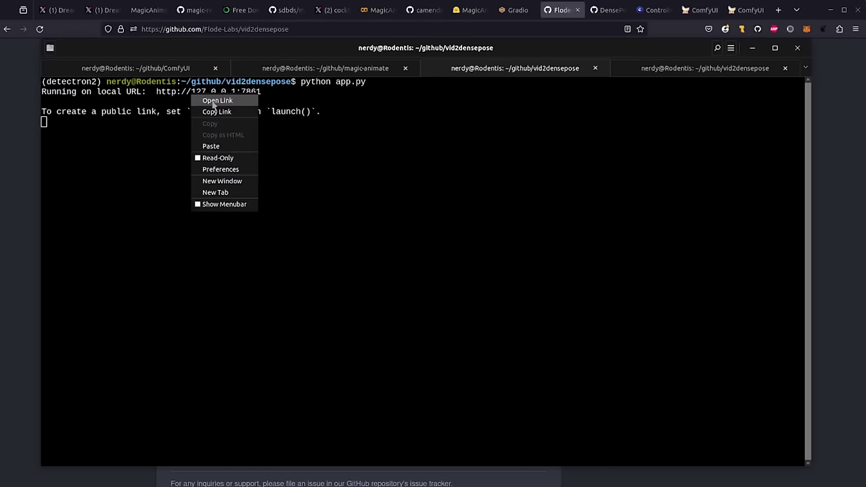
{"action": "left_click", "coordinate": [215, 100]}
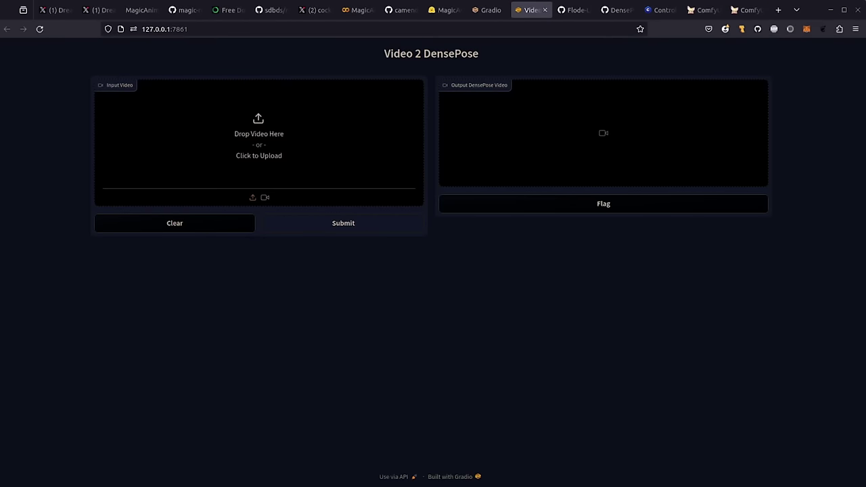
Step: Convert the Viking character video to DensePose, preview it, and download it as tmpnl58znlg.mp4
{"action": "left_click_drag", "start_coordinate": [785, 7], "coordinate": [249, 129]}
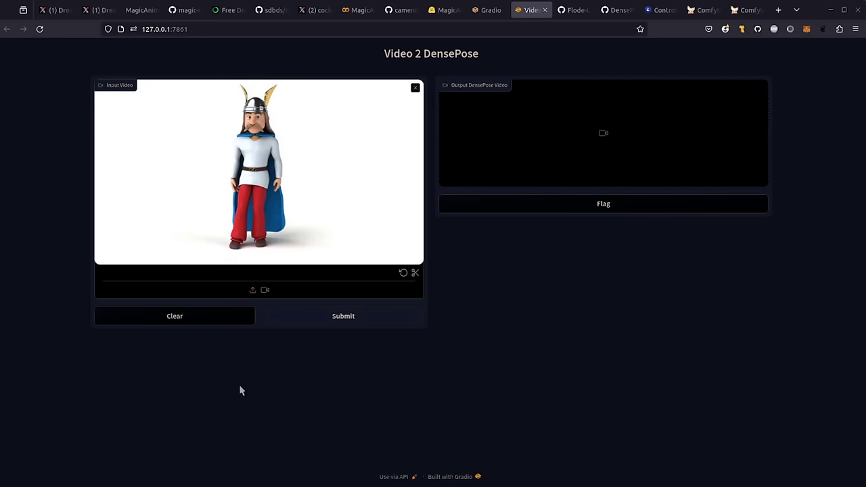
{"action": "left_click", "coordinate": [343, 318]}
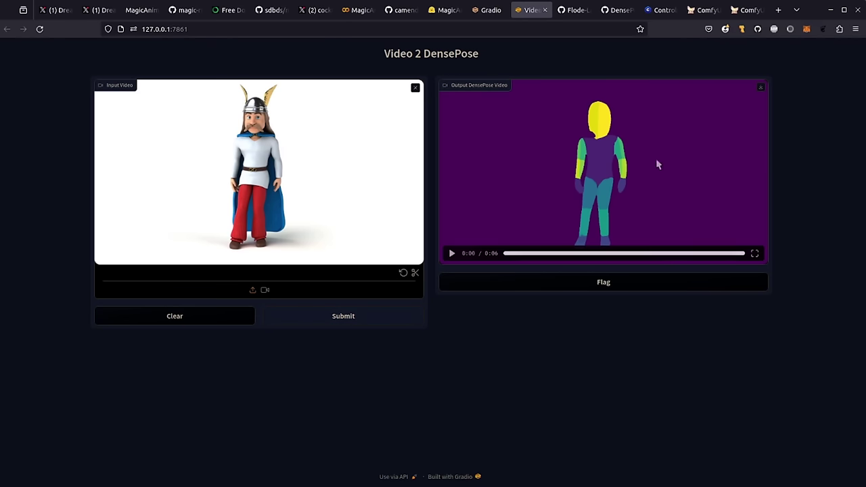
{"action": "left_click", "coordinate": [450, 253]}
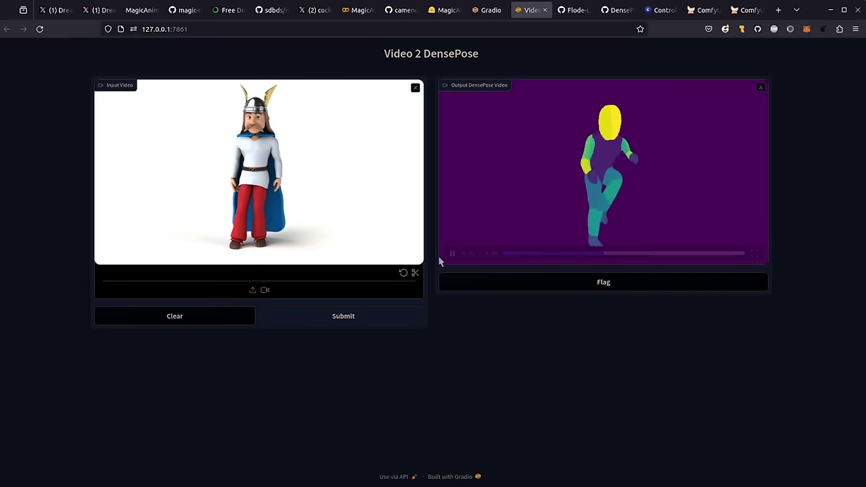
{"action": "left_click", "coordinate": [452, 254]}
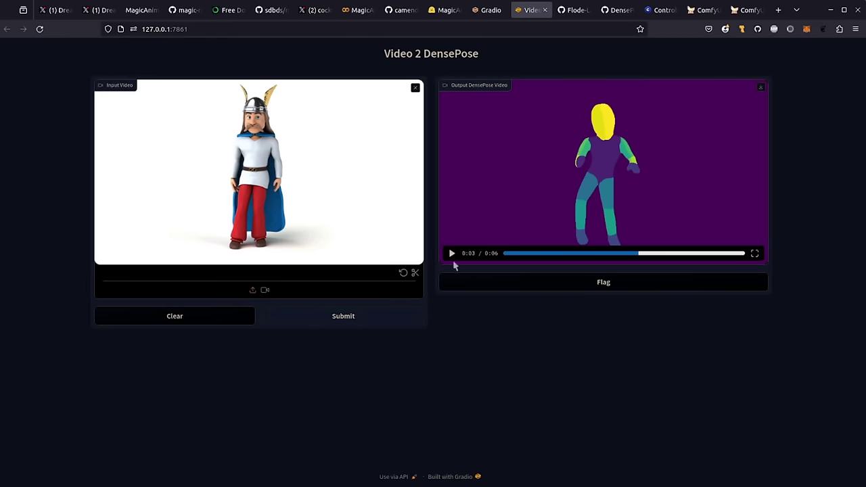
{"action": "left_click", "coordinate": [760, 90]}
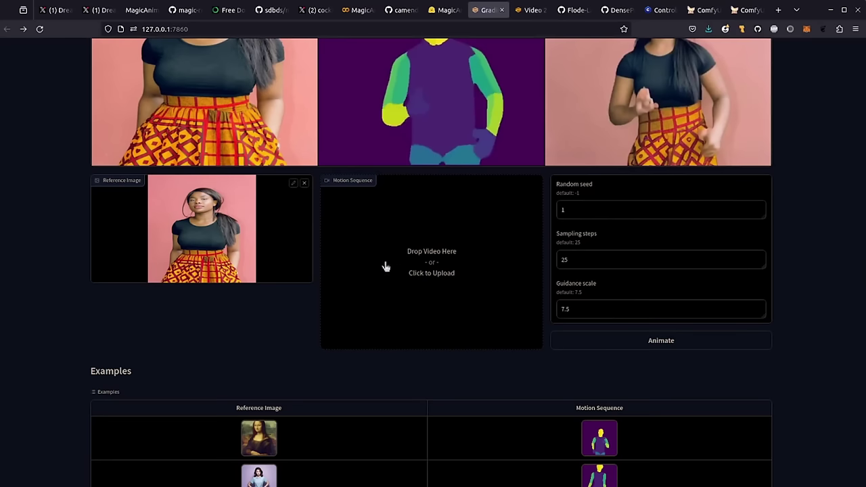
Step: Load tmpnl58znlg.mp4 from Downloads as the Motion Sequence video
{"action": "left_click", "coordinate": [428, 261]}
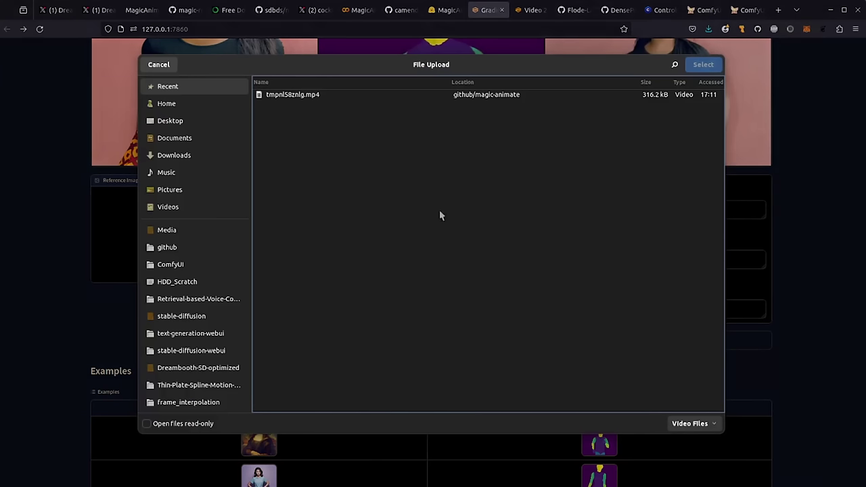
{"action": "left_click", "coordinate": [291, 96]}
{"action": "left_click", "coordinate": [702, 64]}
Step: Drop the portrait painting onto Reference Image and start the animation
{"action": "scroll", "coordinate": [499, 358], "scroll_direction": "up", "scroll_amount": 3}
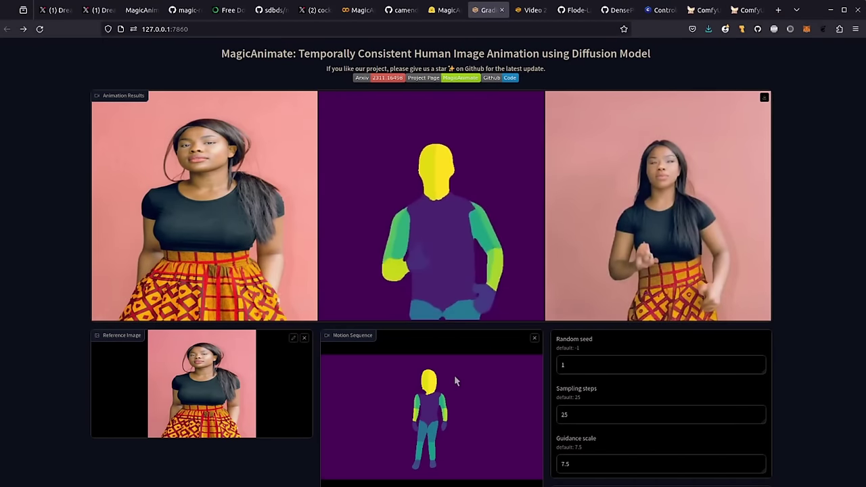
{"action": "left_click_drag", "start_coordinate": [343, 385], "coordinate": [191, 400]}
{"action": "scroll", "coordinate": [521, 202], "scroll_direction": "down", "scroll_amount": 3}
{"action": "left_click", "coordinate": [667, 293]}
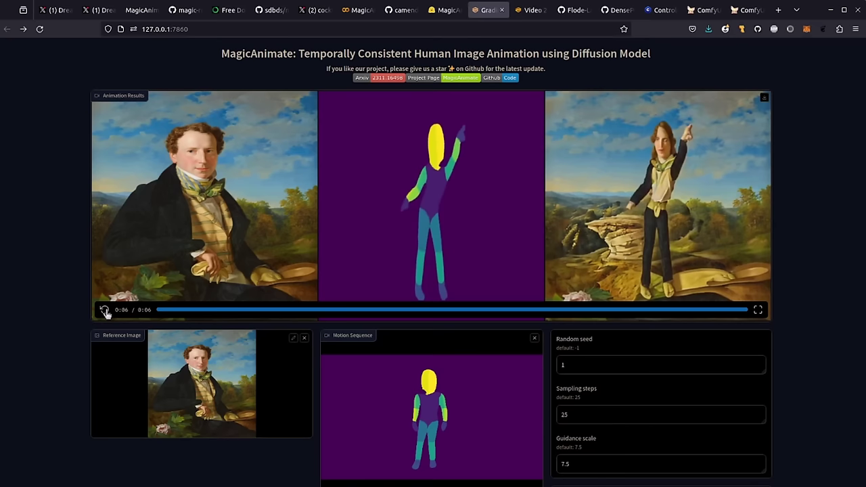
Step: Replay the painted-portrait man's dance result five times to review the motion
{"action": "left_click", "coordinate": [105, 311]}
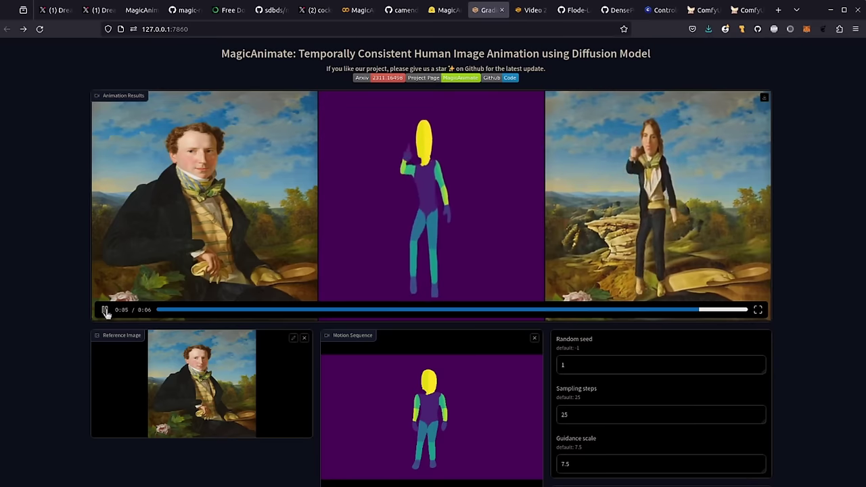
{"action": "left_click", "coordinate": [105, 310]}
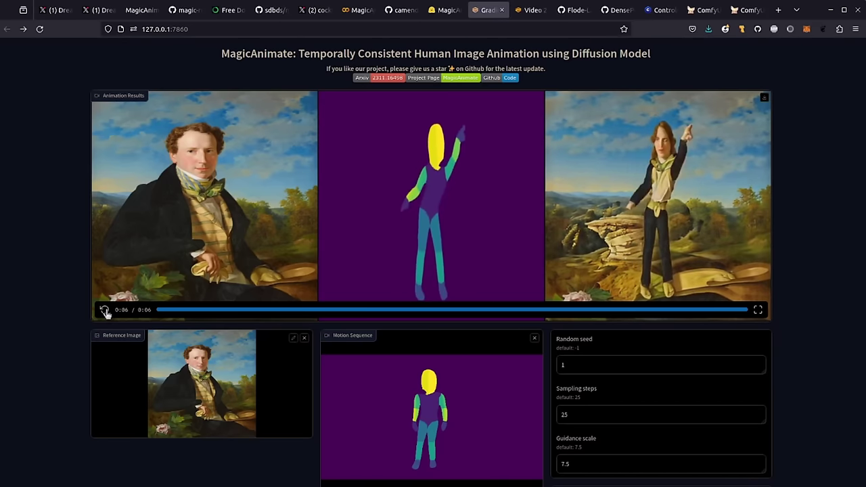
{"action": "left_click", "coordinate": [105, 311]}
{"action": "left_click", "coordinate": [104, 309]}
{"action": "left_click", "coordinate": [104, 310]}
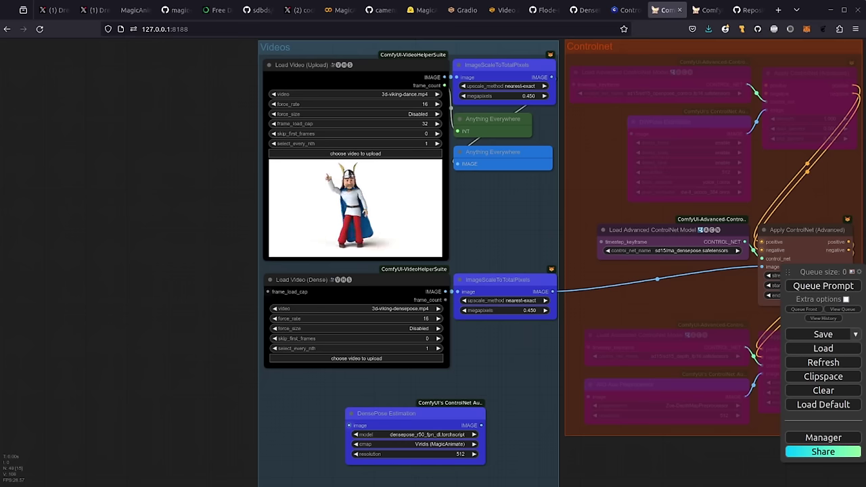
{"action": "left_click_drag", "start_coordinate": [193, 353], "coordinate": [227, 174]}
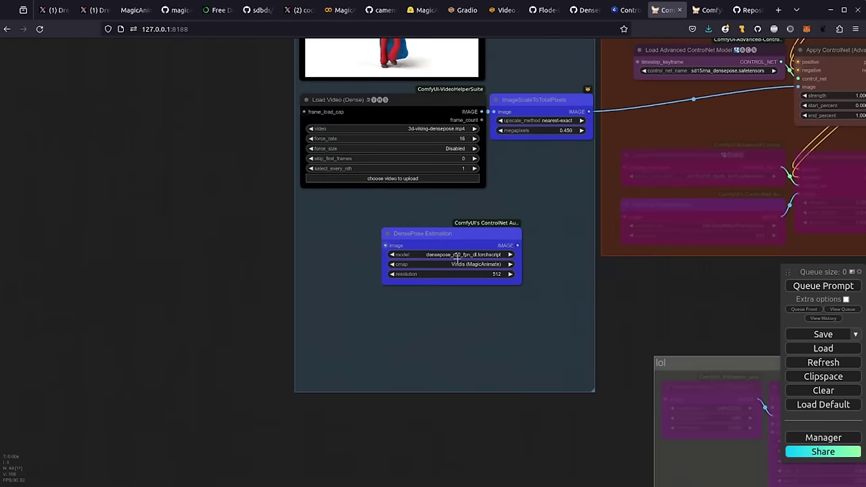
{"action": "scroll", "coordinate": [480, 240], "scroll_direction": "up", "scroll_amount": 4}
{"action": "scroll", "coordinate": [487, 232], "scroll_direction": "up", "scroll_amount": 4}
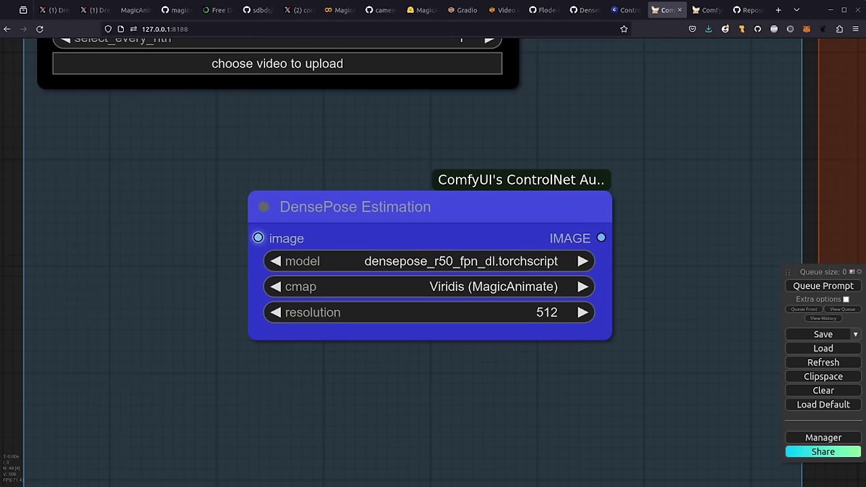
{"action": "left_click", "coordinate": [382, 262]}
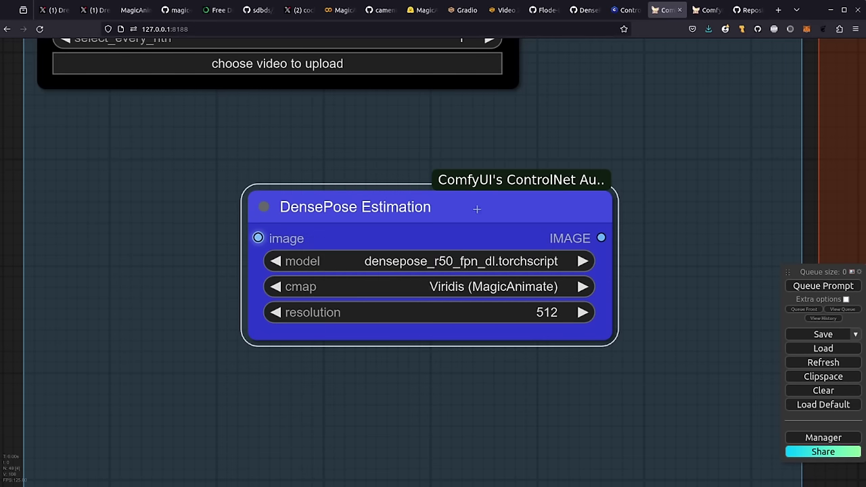
{"action": "left_click", "coordinate": [409, 287]}
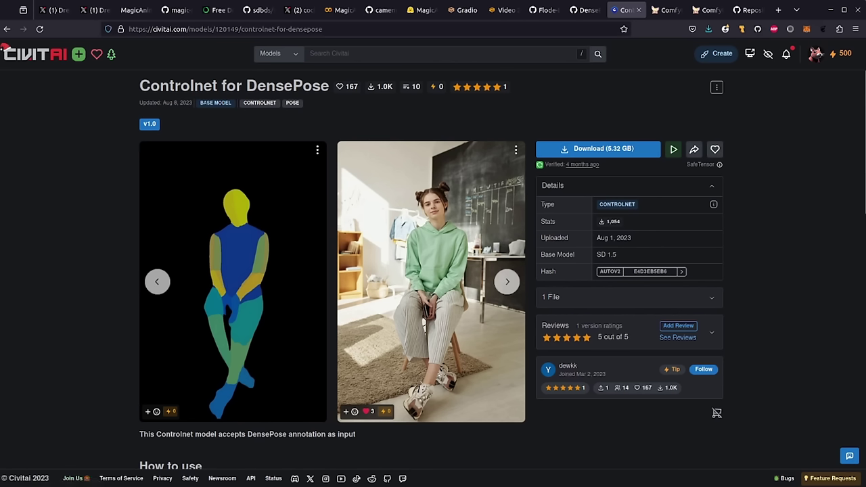
{"action": "key", "text": "ctrl+Tab"}
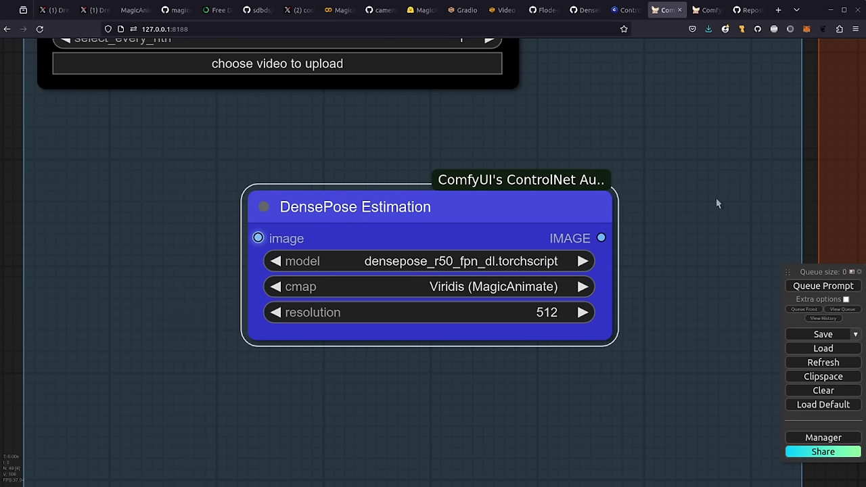
Step: Nudge the DensePose Estimation node slightly left, check GitHub issue #139, and return to ComfyUI
{"action": "scroll", "coordinate": [700, 230], "scroll_direction": "down", "scroll_amount": 5}
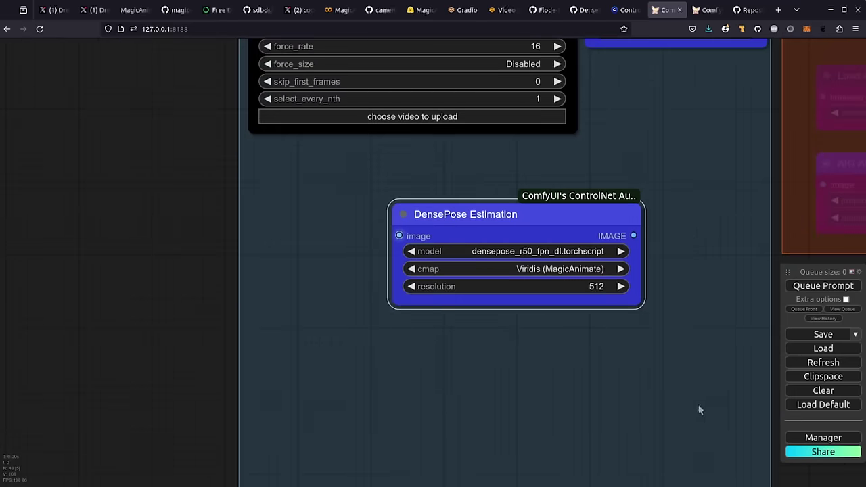
{"action": "left_click_drag", "start_coordinate": [700, 410], "coordinate": [632, 397]}
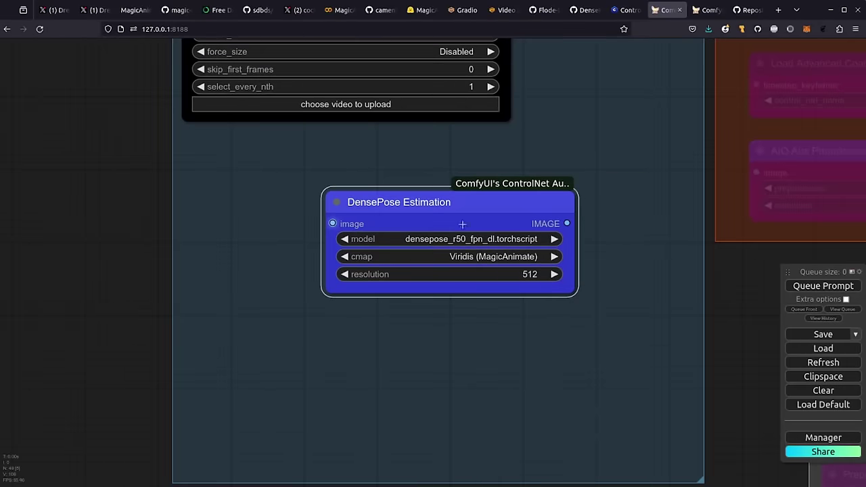
{"action": "left_click_drag", "start_coordinate": [422, 203], "coordinate": [393, 197]}
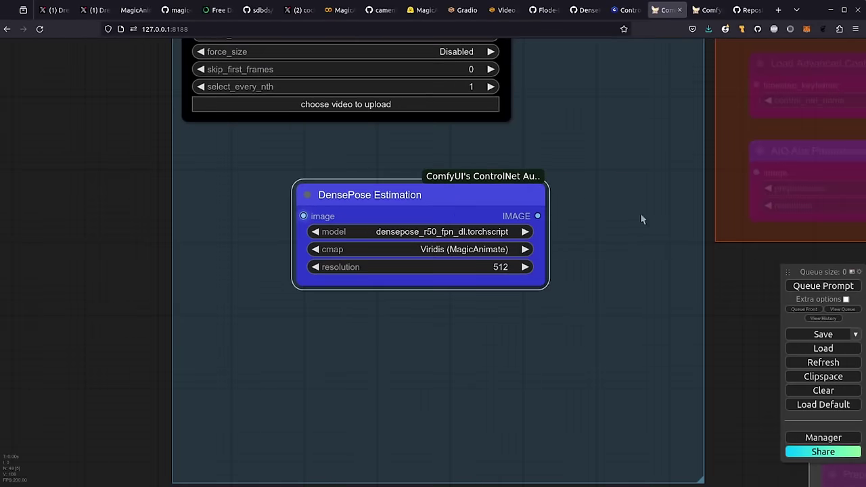
{"action": "left_click", "coordinate": [583, 10]}
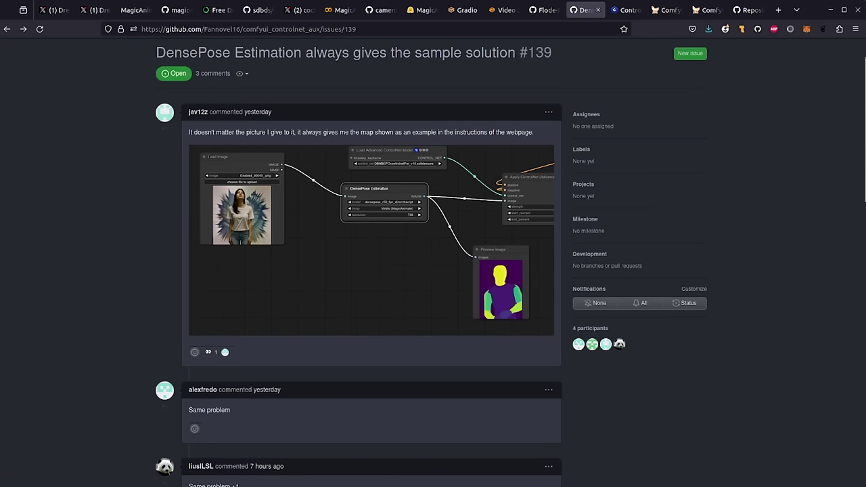
{"action": "left_click", "coordinate": [666, 9]}
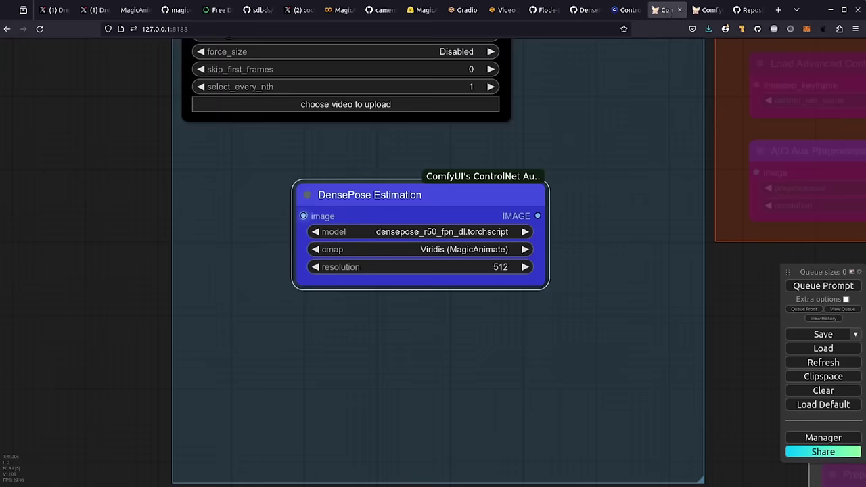
{"action": "left_click_drag", "start_coordinate": [705, 332], "coordinate": [732, 484]}
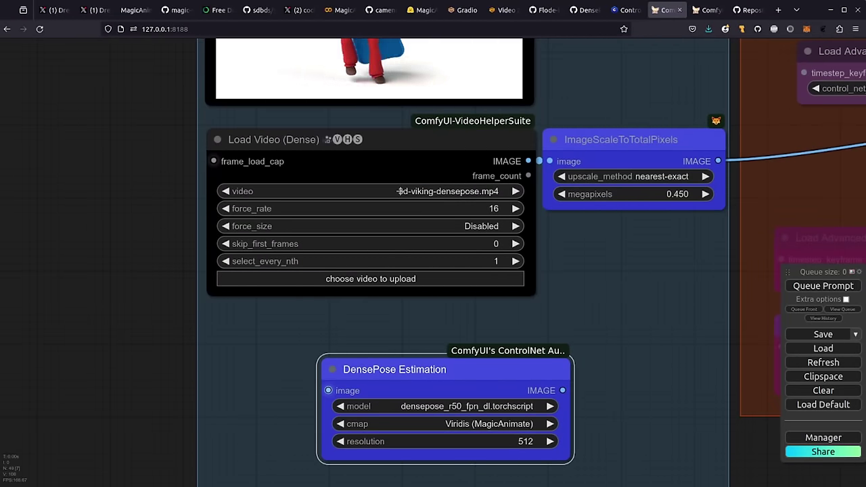
{"action": "left_click_drag", "start_coordinate": [697, 484], "coordinate": [662, 366]}
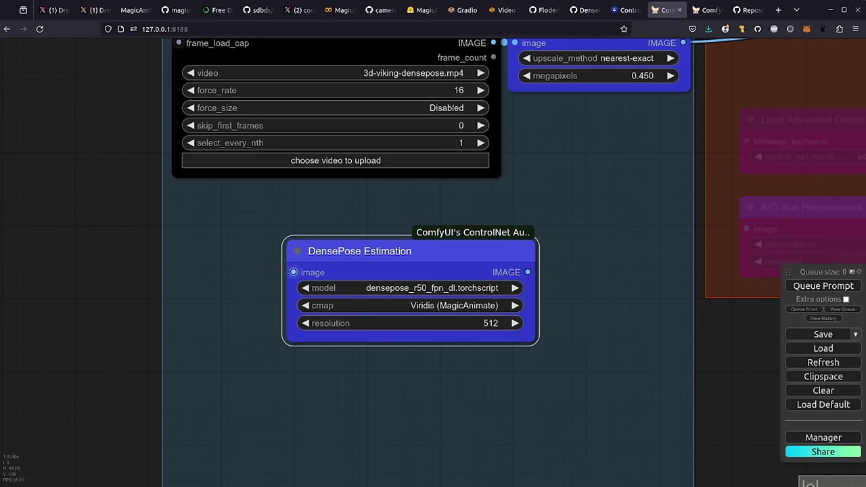
{"action": "scroll", "coordinate": [433, 262], "scroll_direction": "down", "scroll_amount": 5}
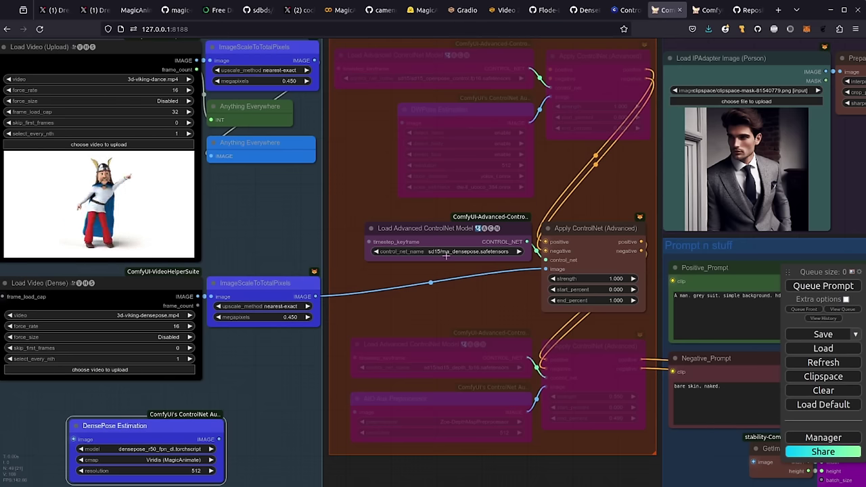
{"action": "scroll", "coordinate": [468, 261], "scroll_direction": "up", "scroll_amount": 8}
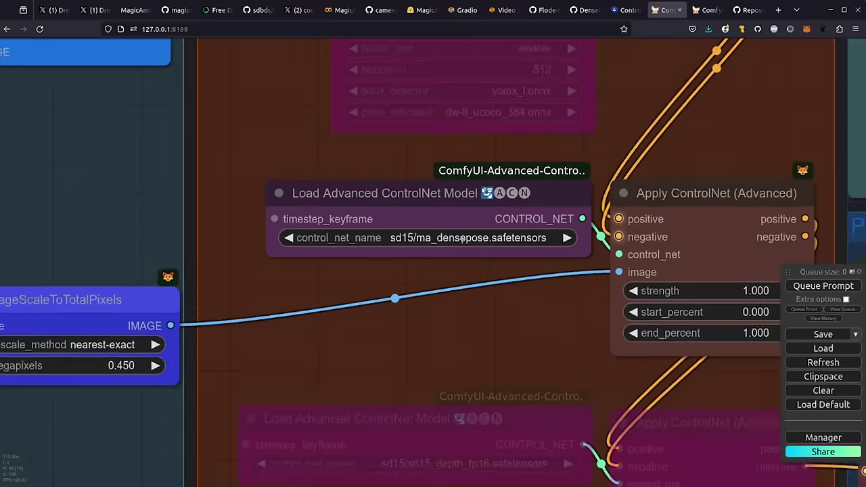
{"action": "scroll", "coordinate": [539, 309], "scroll_direction": "down", "scroll_amount": 5}
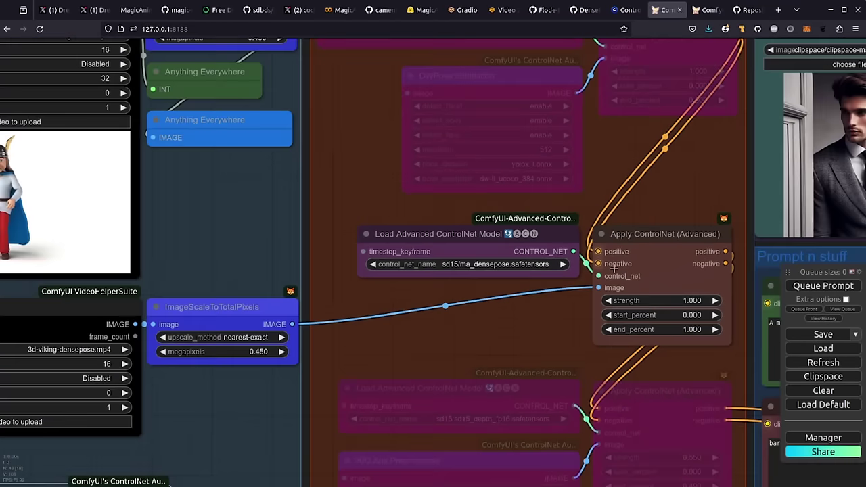
{"action": "scroll", "coordinate": [533, 329], "scroll_direction": "down", "scroll_amount": 3}
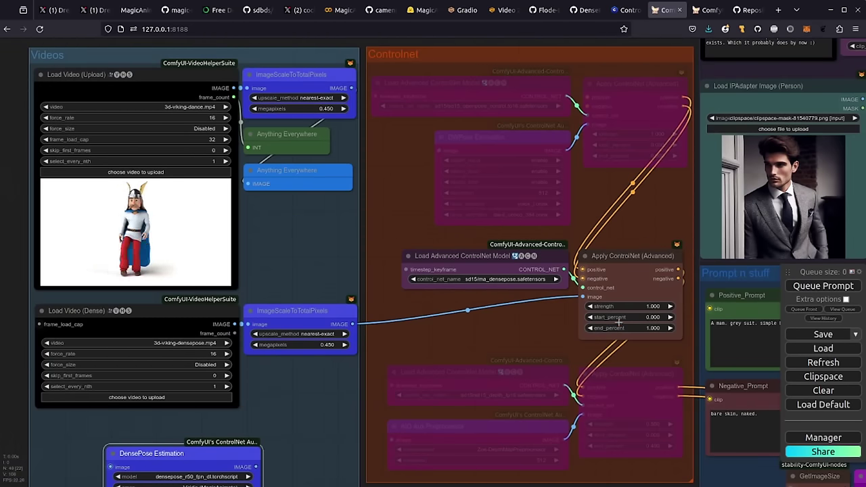
{"action": "left_click_drag", "start_coordinate": [563, 350], "coordinate": [328, 343]}
{"action": "left_click_drag", "start_coordinate": [712, 212], "coordinate": [585, 276]}
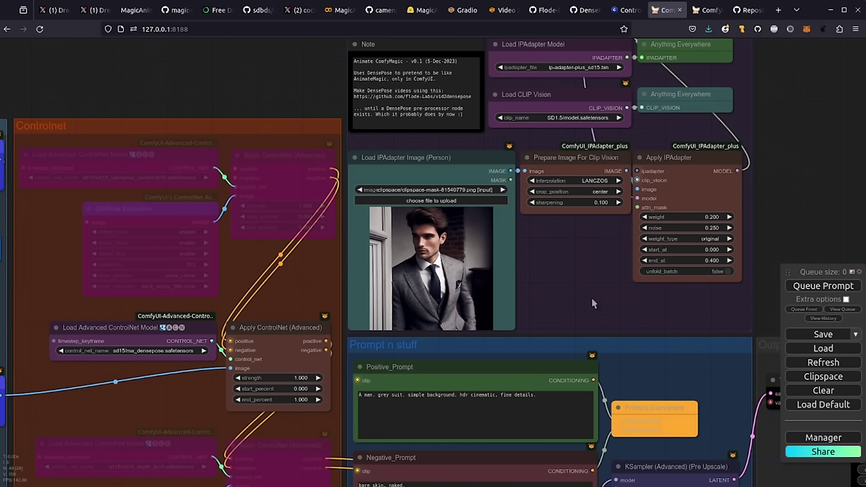
{"action": "scroll", "coordinate": [593, 308], "scroll_direction": "down", "scroll_amount": 4}
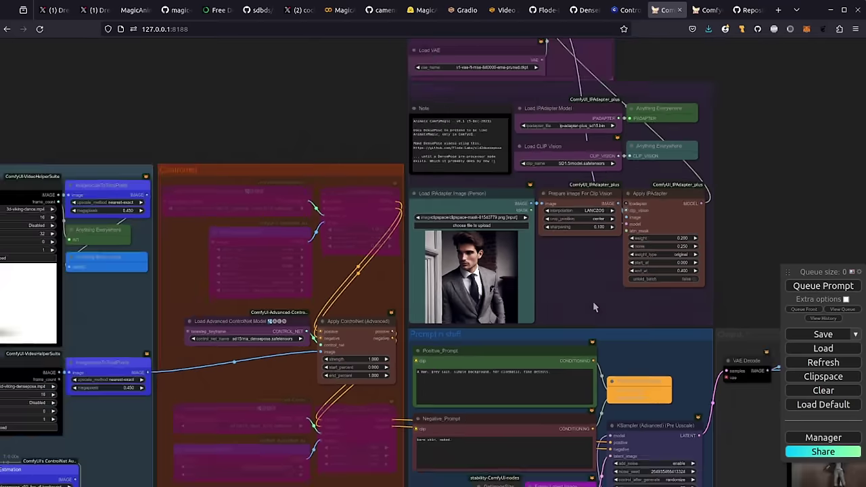
{"action": "scroll", "coordinate": [593, 308], "scroll_direction": "up", "scroll_amount": 8}
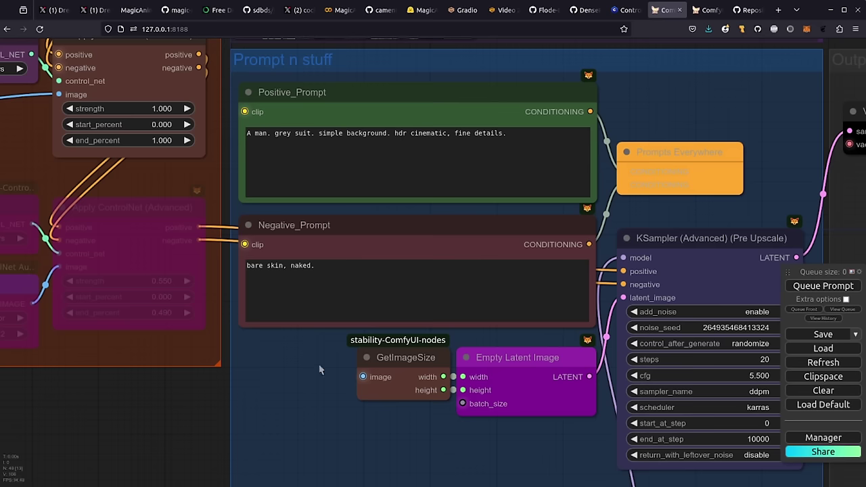
{"action": "scroll", "coordinate": [320, 370], "scroll_direction": "down", "scroll_amount": 3}
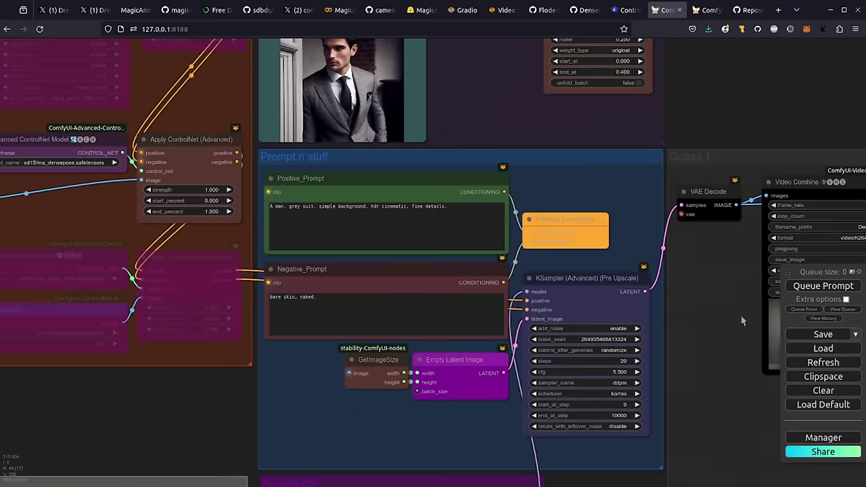
{"action": "left_click_drag", "start_coordinate": [740, 315], "coordinate": [367, 251]}
{"action": "scroll", "coordinate": [367, 250], "scroll_direction": "up", "scroll_amount": 5}
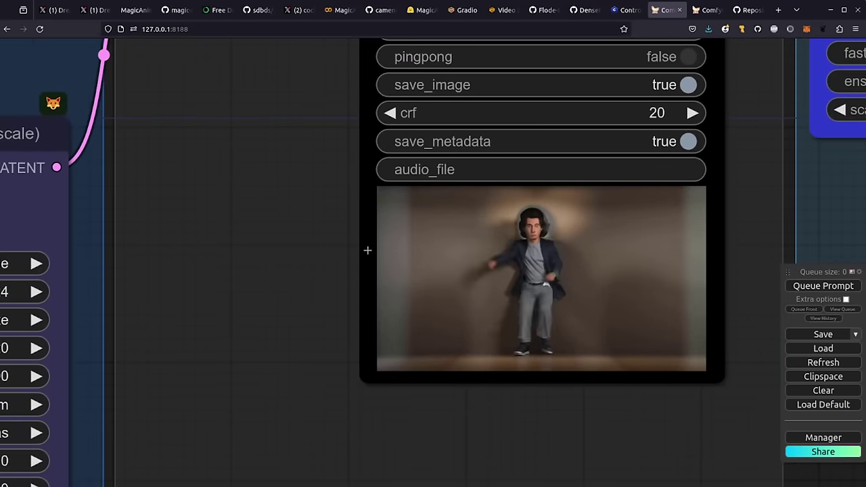
{"action": "scroll", "coordinate": [368, 249], "scroll_direction": "down", "scroll_amount": 10}
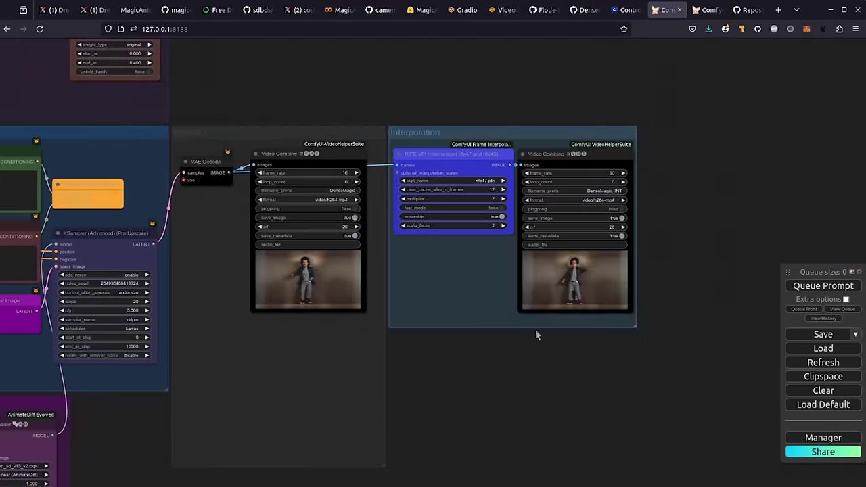
{"action": "scroll", "coordinate": [536, 328], "scroll_direction": "up", "scroll_amount": 10}
{"action": "scroll", "coordinate": [536, 293], "scroll_direction": "up", "scroll_amount": 3}
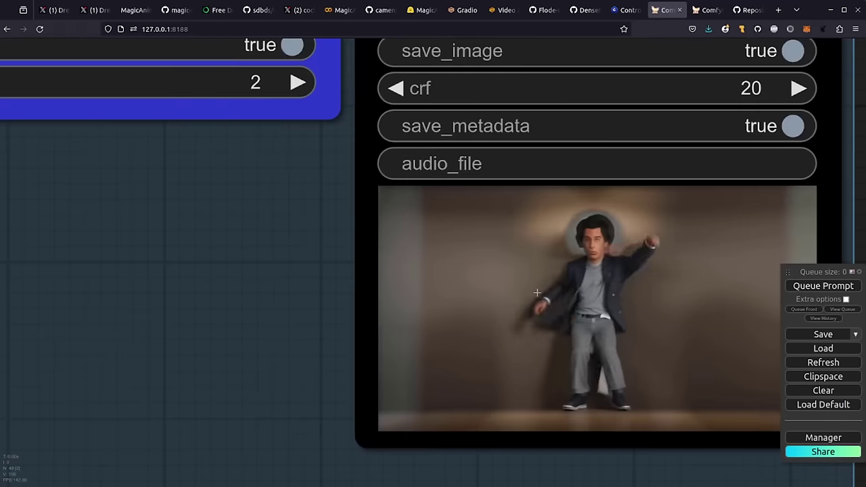
{"action": "left_click_drag", "start_coordinate": [248, 284], "coordinate": [81, 236]}
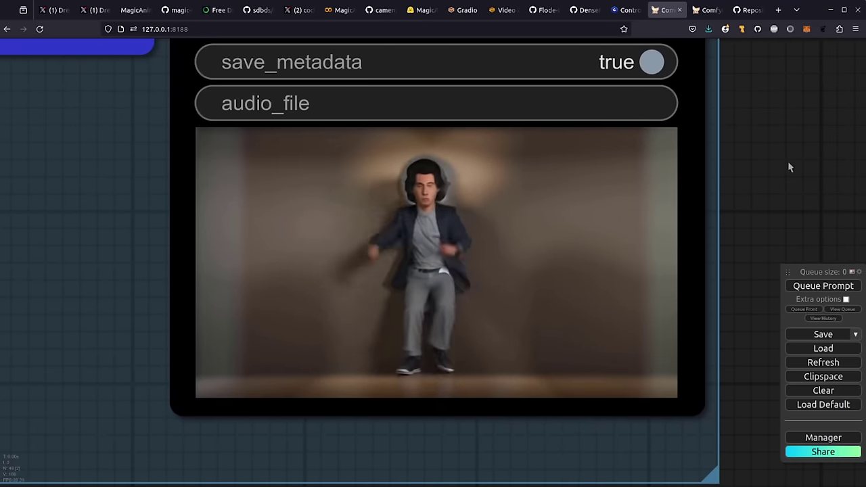
{"action": "scroll", "coordinate": [787, 163], "scroll_direction": "up", "scroll_amount": 1}
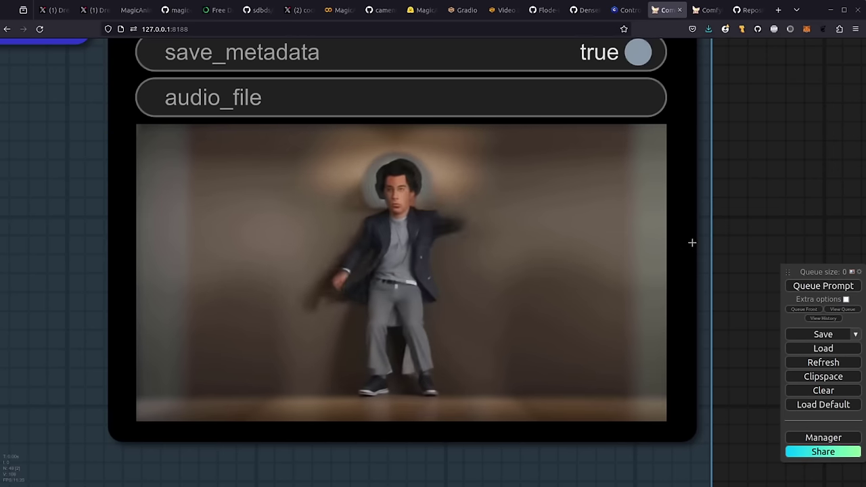
{"action": "scroll", "coordinate": [744, 236], "scroll_direction": "down", "scroll_amount": 4}
{"action": "scroll", "coordinate": [743, 236], "scroll_direction": "down", "scroll_amount": 3}
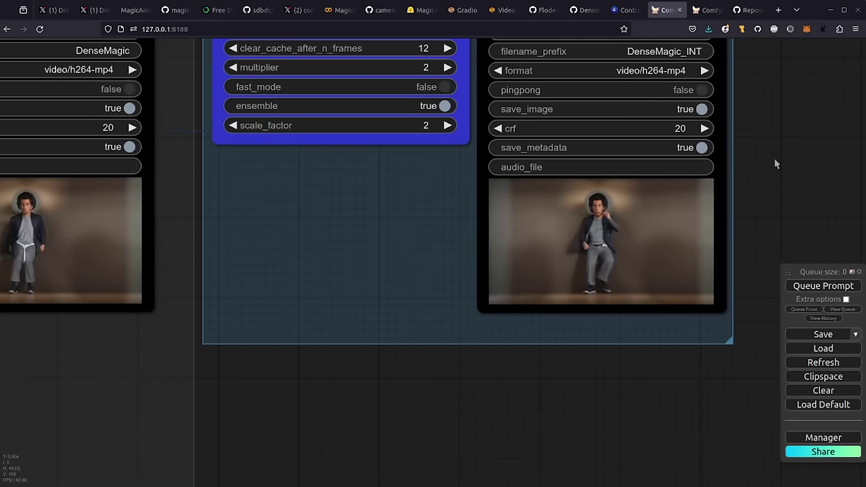
Step: Switch to the second ComfyUI workflow and survey its depth ControlNet, prompt, and IPAdapter nodes
{"action": "key", "text": "ctrl+Tab"}
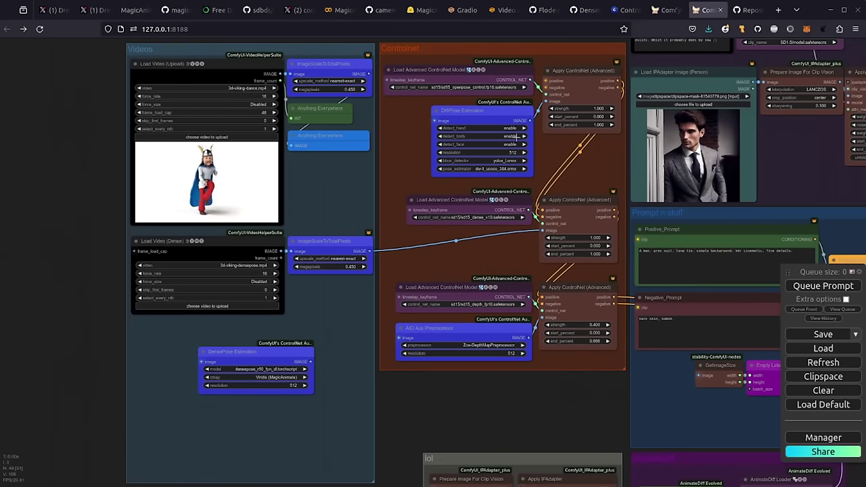
{"action": "scroll", "coordinate": [517, 105], "scroll_direction": "up", "scroll_amount": 3}
{"action": "scroll", "coordinate": [514, 101], "scroll_direction": "up", "scroll_amount": 4}
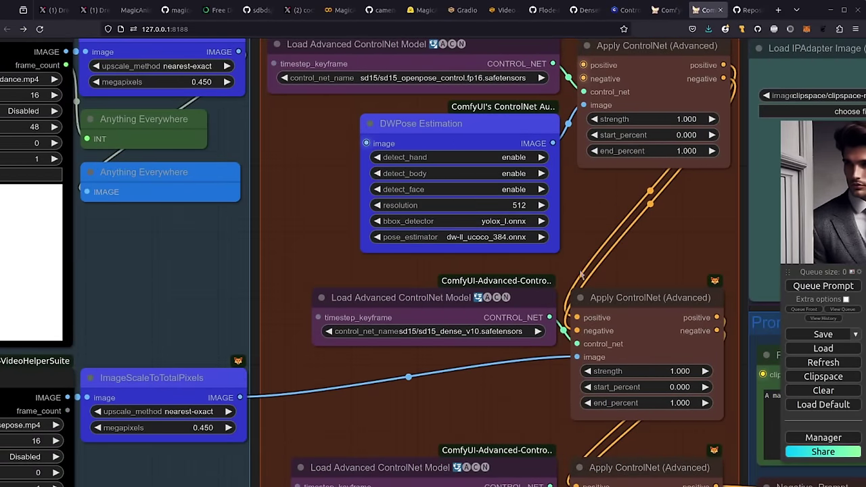
{"action": "left_click_drag", "start_coordinate": [502, 405], "coordinate": [426, 249]}
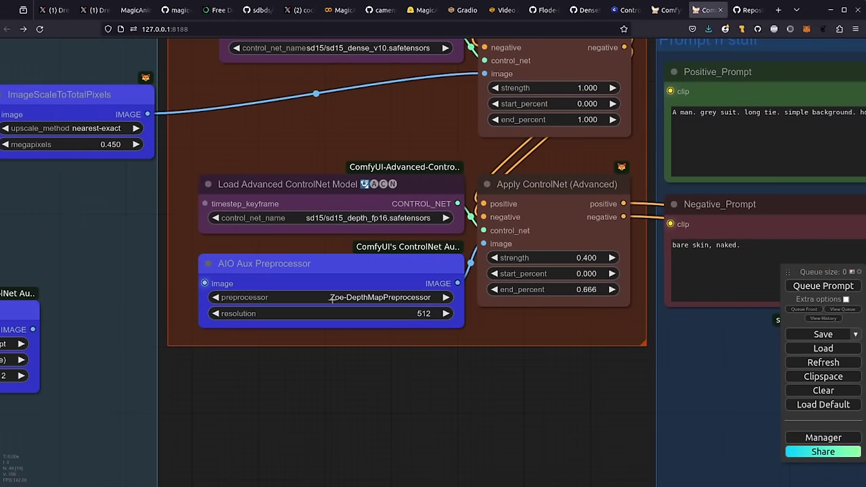
{"action": "scroll", "coordinate": [511, 414], "scroll_direction": "down", "scroll_amount": 6}
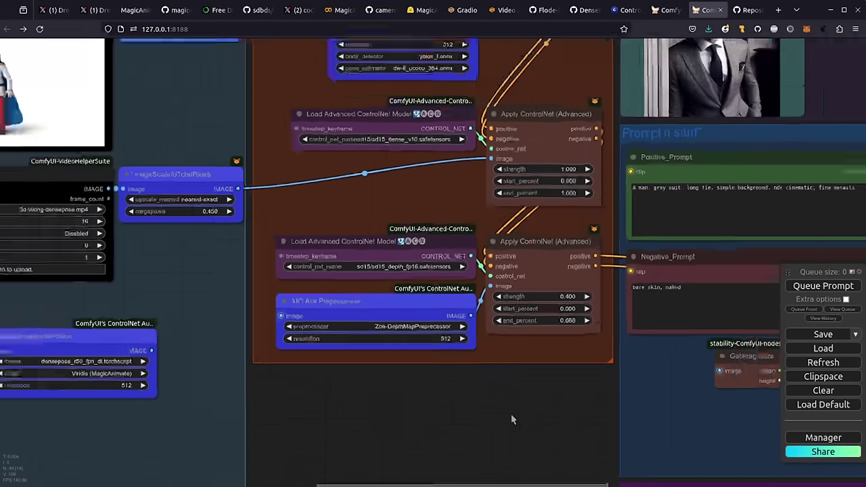
{"action": "scroll", "coordinate": [734, 459], "scroll_direction": "up", "scroll_amount": 3}
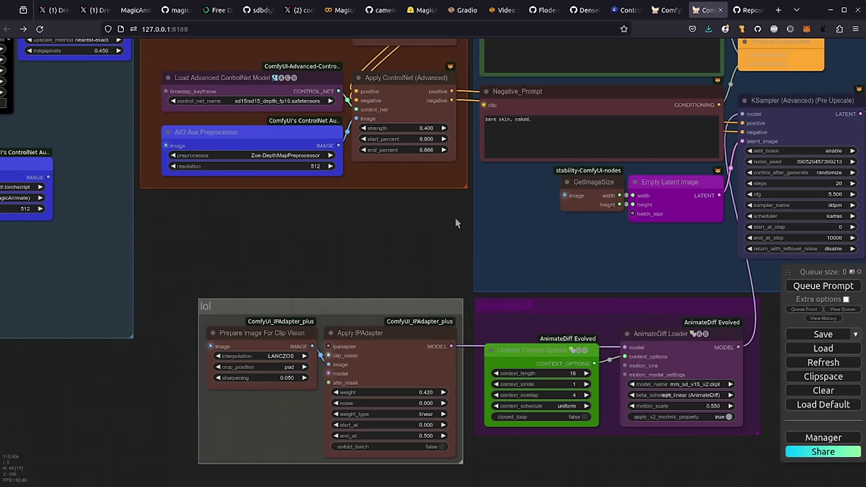
{"action": "left_click_drag", "start_coordinate": [446, 232], "coordinate": [265, 276]}
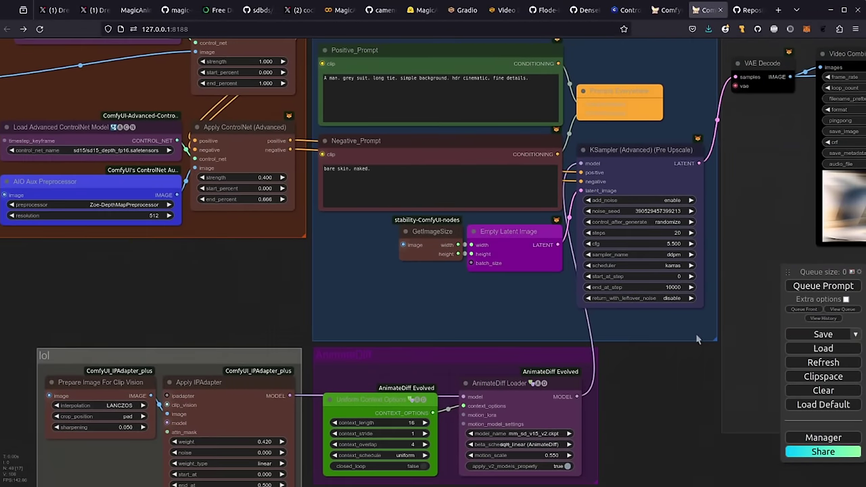
{"action": "left_click_drag", "start_coordinate": [697, 339], "coordinate": [614, 463]}
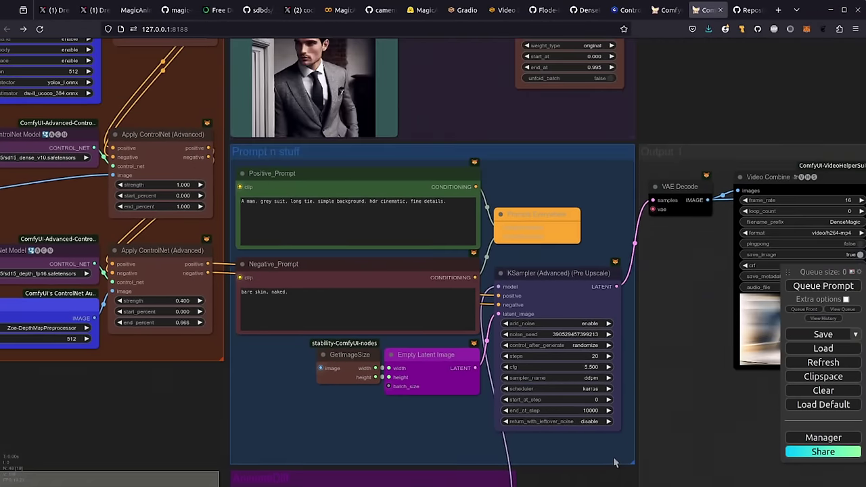
{"action": "left_click_drag", "start_coordinate": [722, 80], "coordinate": [717, 288]}
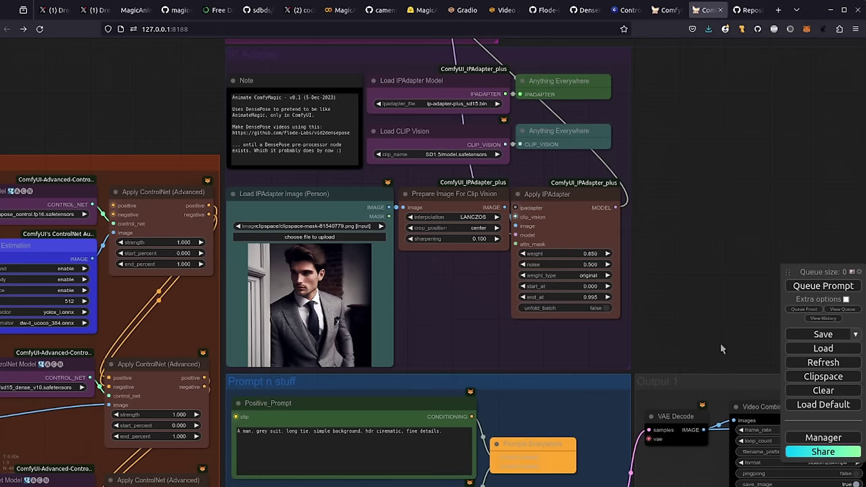
{"action": "left_click_drag", "start_coordinate": [715, 340], "coordinate": [495, 148]}
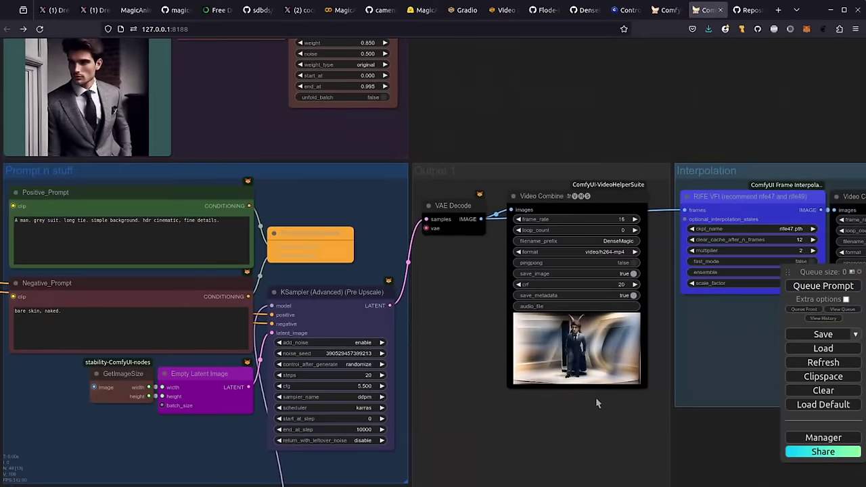
{"action": "scroll", "coordinate": [595, 404], "scroll_direction": "up", "scroll_amount": 10}
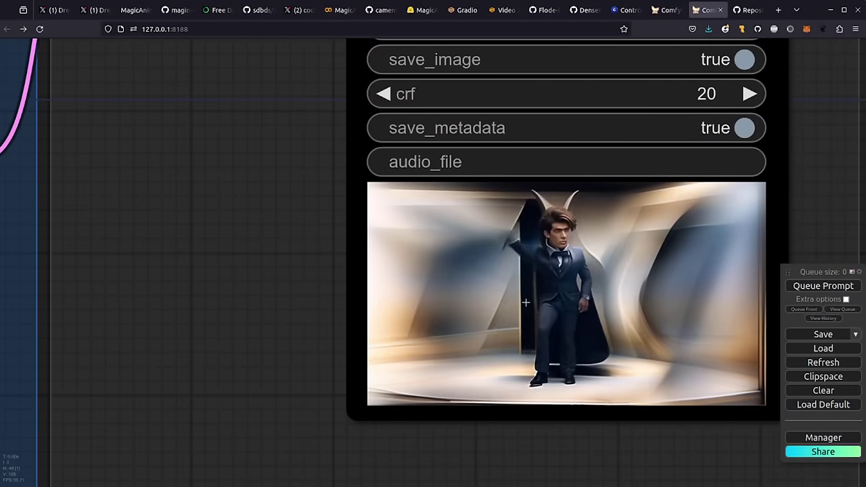
{"action": "scroll", "coordinate": [671, 441], "scroll_direction": "down", "scroll_amount": 1}
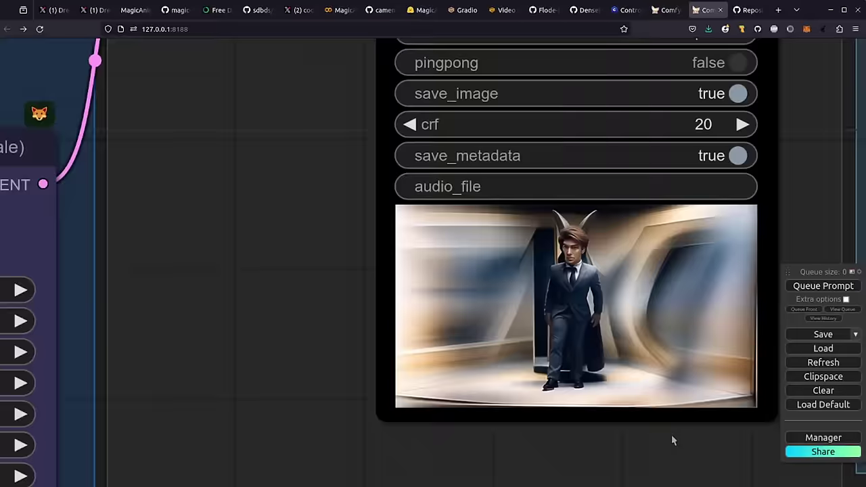
{"action": "scroll", "coordinate": [670, 440], "scroll_direction": "down", "scroll_amount": 3}
{"action": "left_click_drag", "start_coordinate": [734, 483], "coordinate": [353, 403]}
{"action": "scroll", "coordinate": [512, 402], "scroll_direction": "up", "scroll_amount": 7}
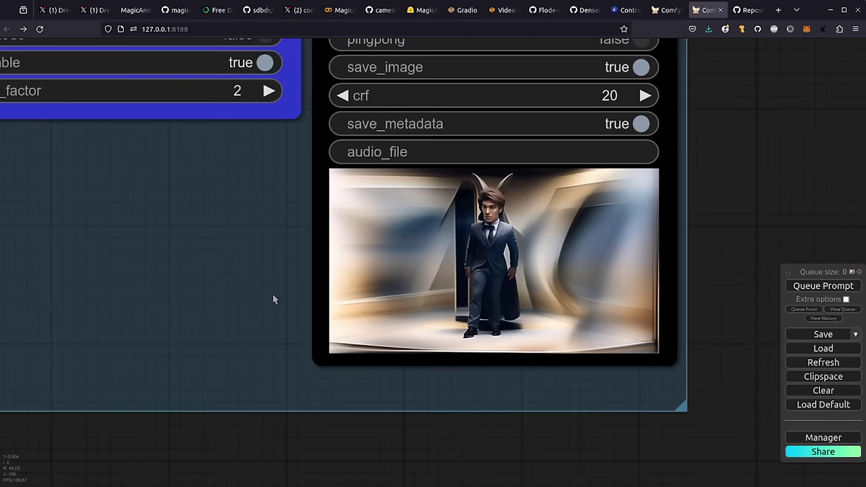
{"action": "scroll", "coordinate": [272, 298], "scroll_direction": "up", "scroll_amount": 5}
{"action": "left_click_drag", "start_coordinate": [273, 298], "coordinate": [57, 313]}
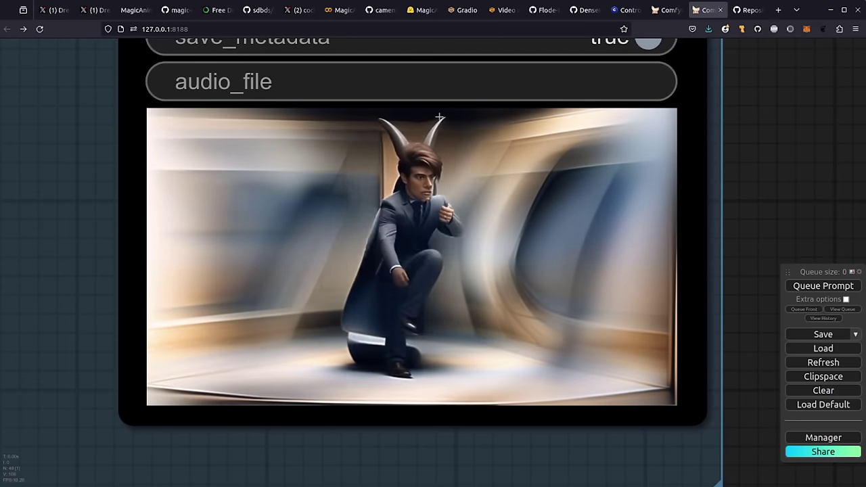
{"action": "scroll", "coordinate": [731, 158], "scroll_direction": "down", "scroll_amount": 10}
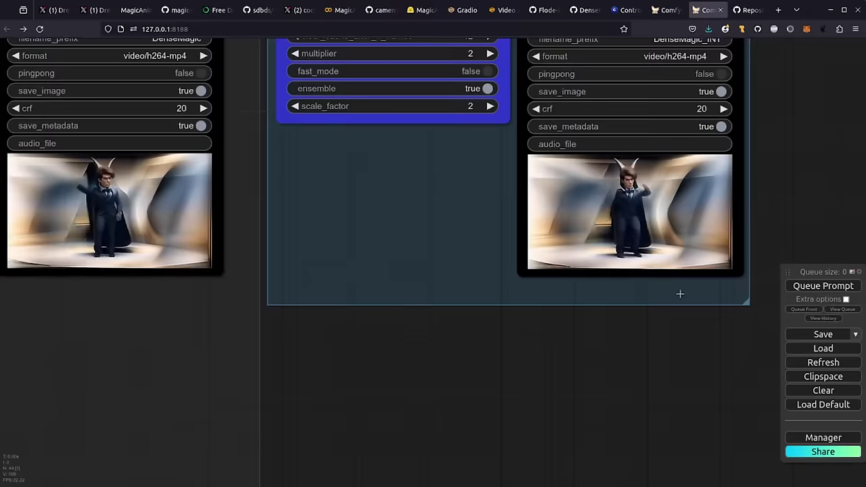
{"action": "scroll", "coordinate": [648, 318], "scroll_direction": "down", "scroll_amount": 3}
{"action": "left_click_drag", "start_coordinate": [523, 379], "coordinate": [845, 474]}
{"action": "scroll", "coordinate": [433, 271], "scroll_direction": "up", "scroll_amount": 2}
{"action": "left_click_drag", "start_coordinate": [257, 379], "coordinate": [480, 372]}
{"action": "scroll", "coordinate": [333, 239], "scroll_direction": "up", "scroll_amount": 10}
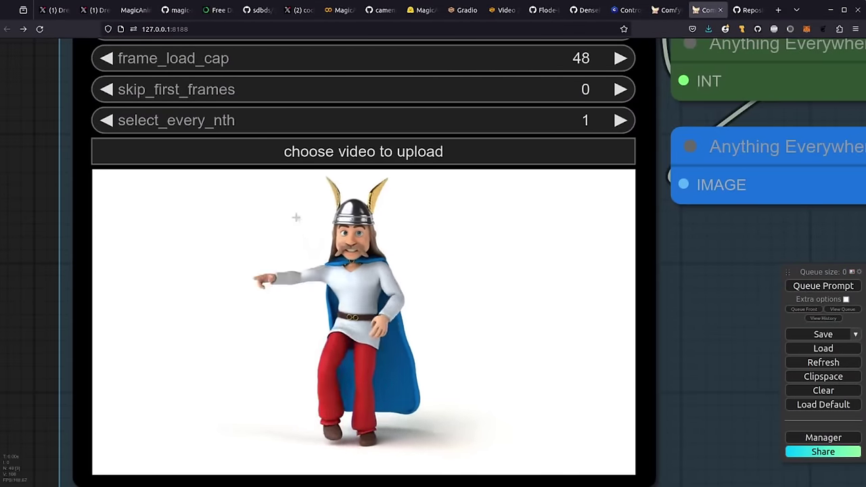
{"action": "scroll", "coordinate": [612, 315], "scroll_direction": "down", "scroll_amount": 15}
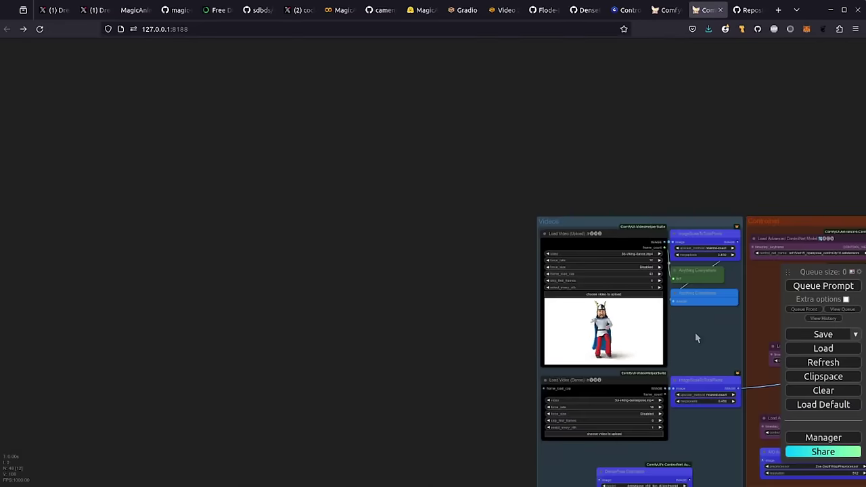
{"action": "left_click_drag", "start_coordinate": [695, 333], "coordinate": [395, 338]}
{"action": "scroll", "coordinate": [708, 400], "scroll_direction": "up", "scroll_amount": 8}
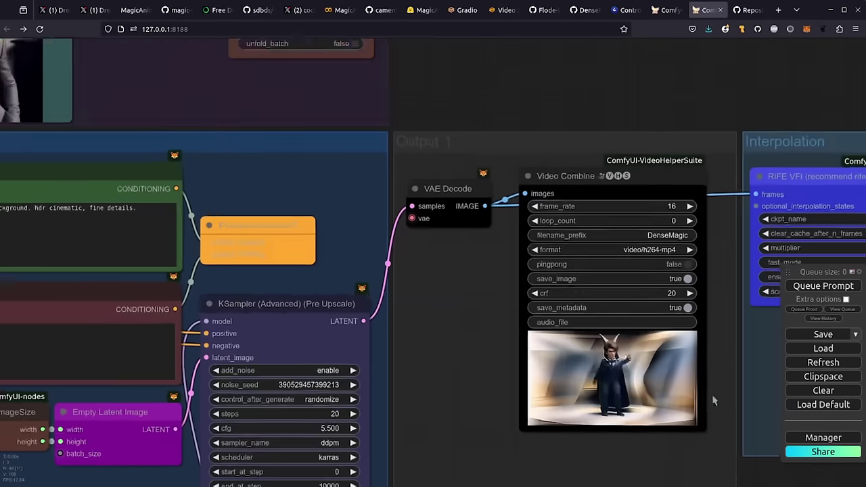
{"action": "scroll", "coordinate": [707, 401], "scroll_direction": "up", "scroll_amount": 10}
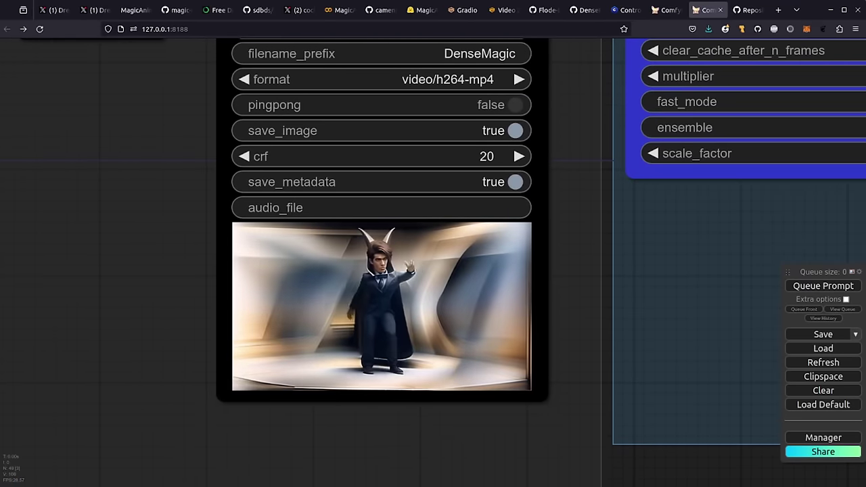
{"action": "scroll", "coordinate": [352, 380], "scroll_direction": "up", "scroll_amount": 6}
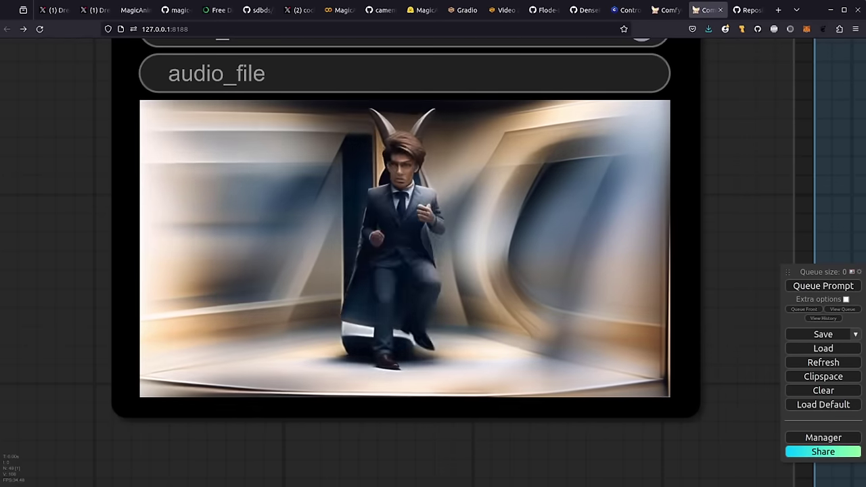